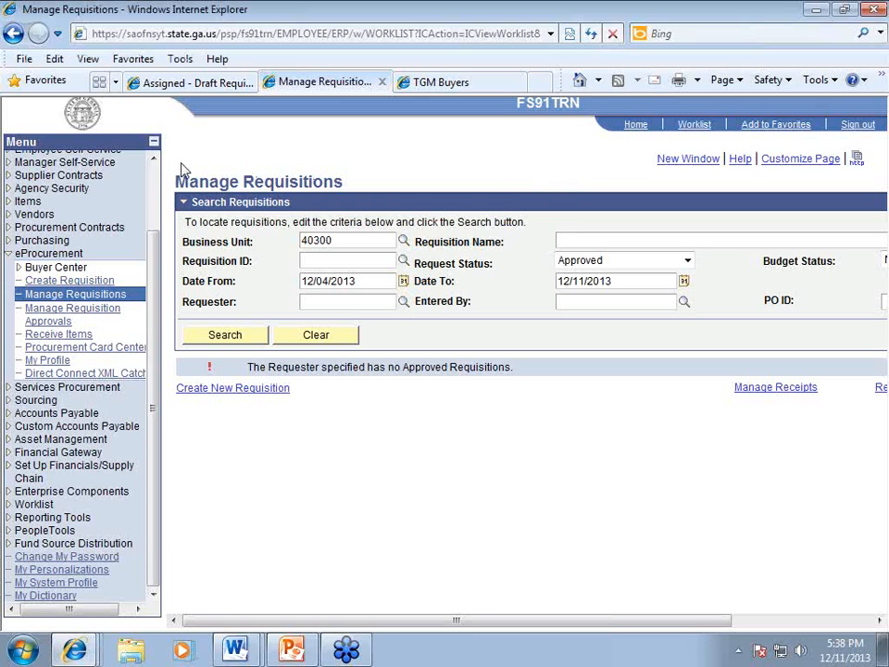
# Step: Leave the empty Manage Requisitions results and return to the PeopleSoft home page
pyautogui.scroll(3, 157, 185)
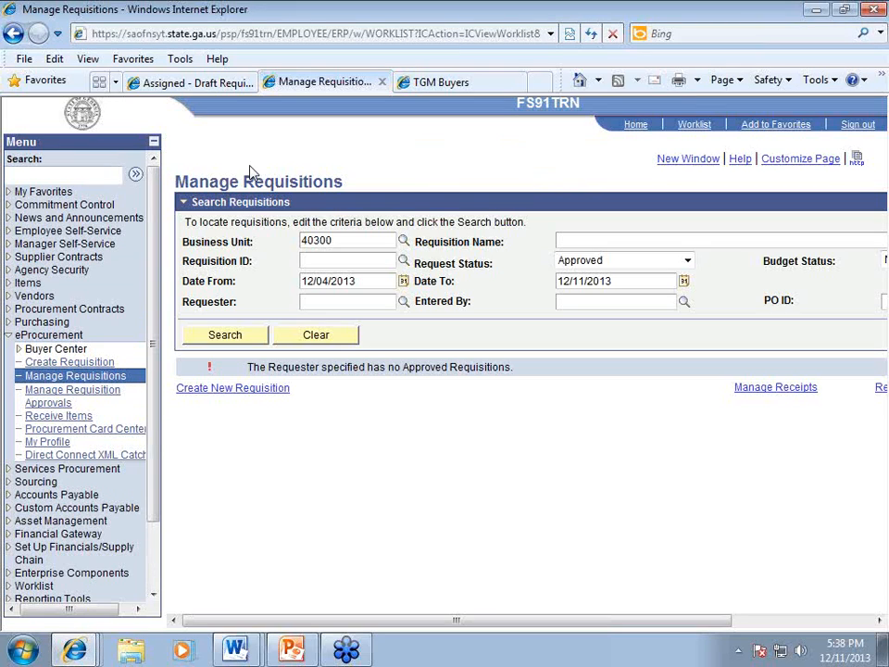
pyautogui.click(637, 128)
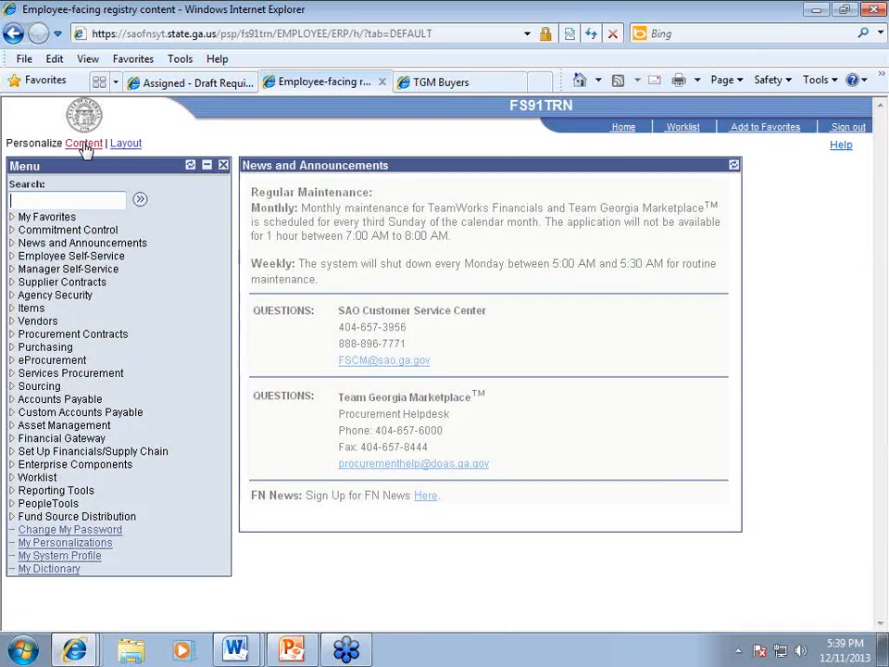
# Step: Select the TGMP pagelet ePro Reqs to be Sourced as home page content
pyautogui.click(83, 148)
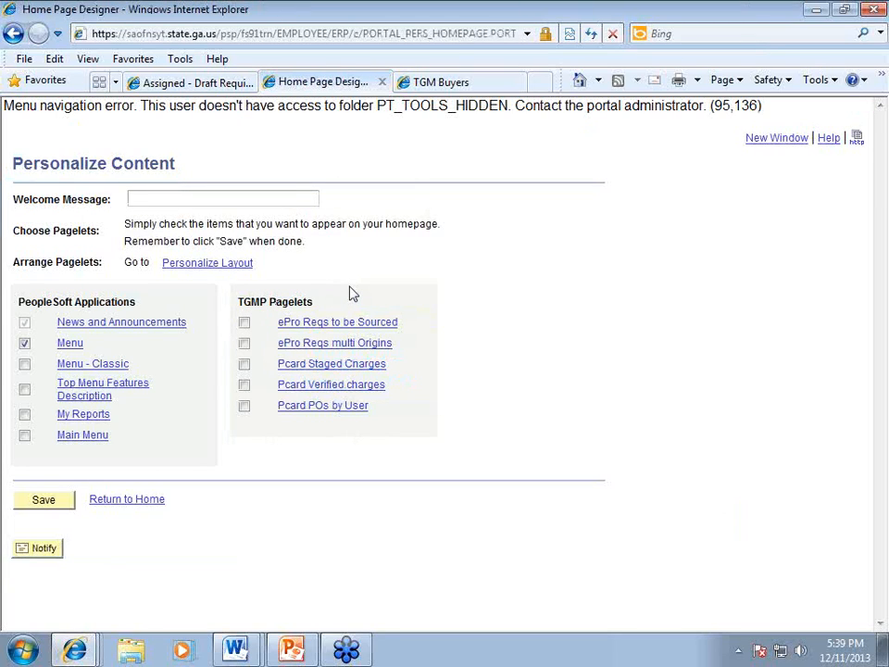
pyautogui.click(245, 323)
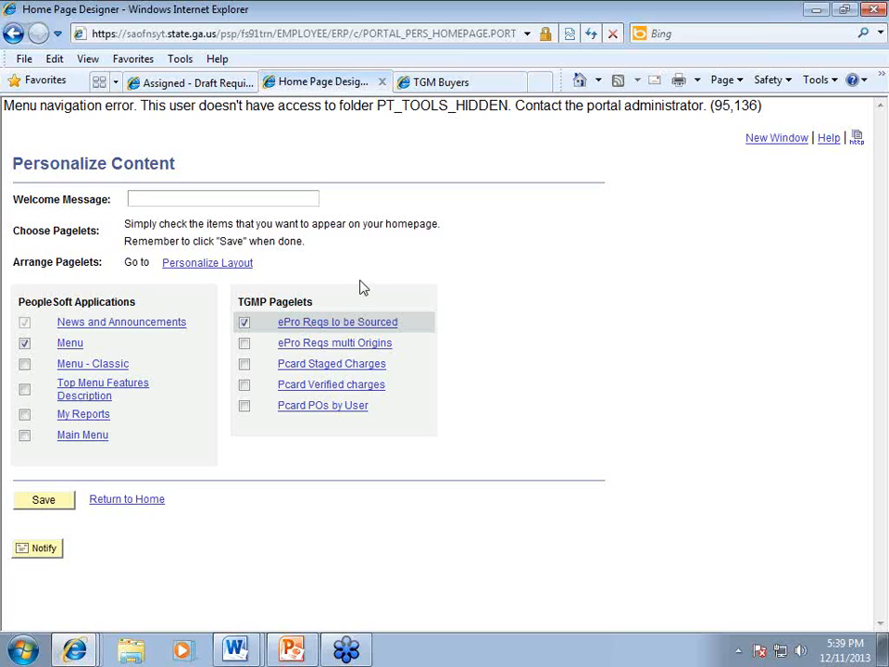
# Step: Keep a 3-column layout, move ePro Reqs to be Sourced to the right column, and save
pyautogui.click(205, 265)
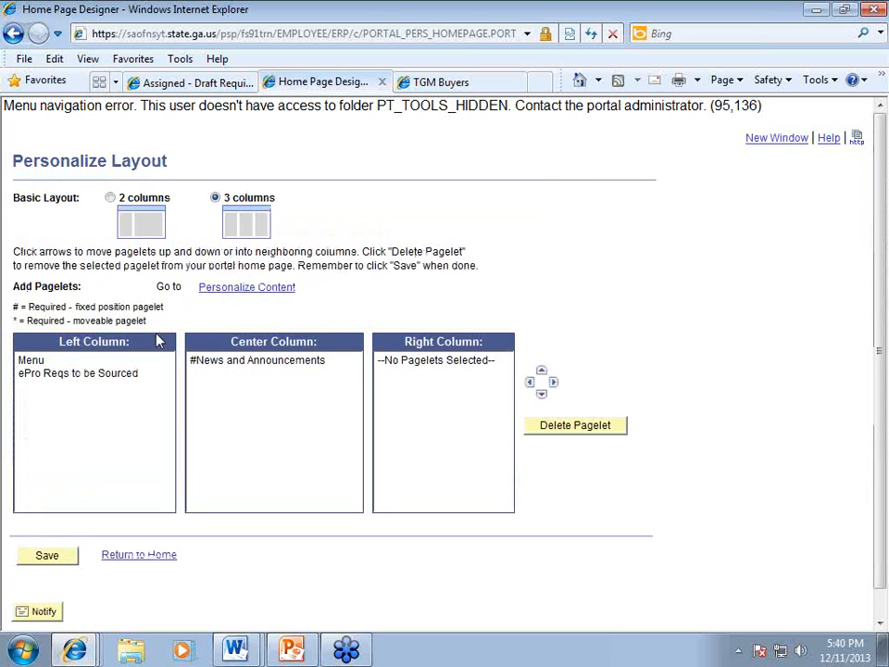
pyautogui.click(110, 198)
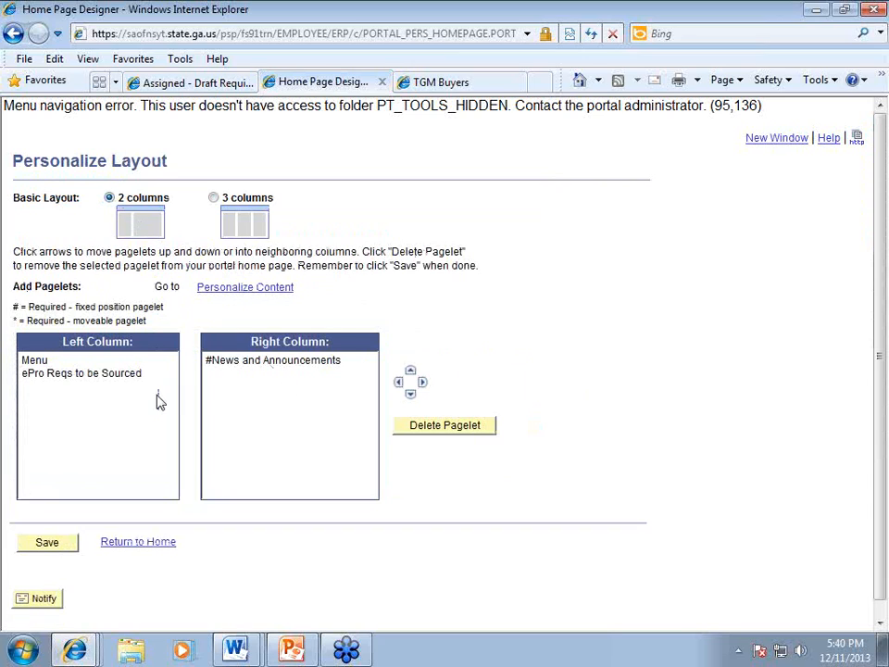
pyautogui.click(213, 197)
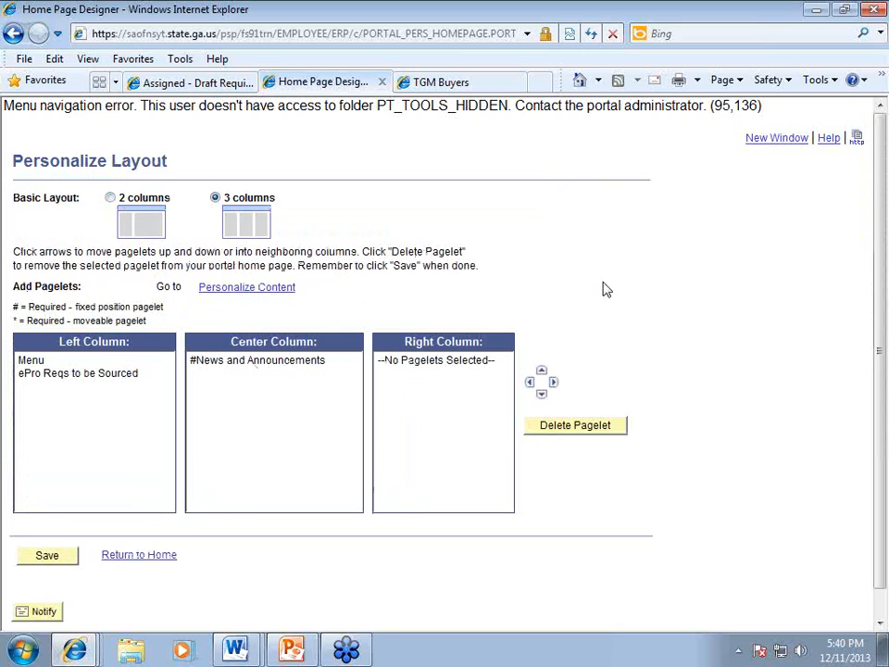
pyautogui.click(226, 362)
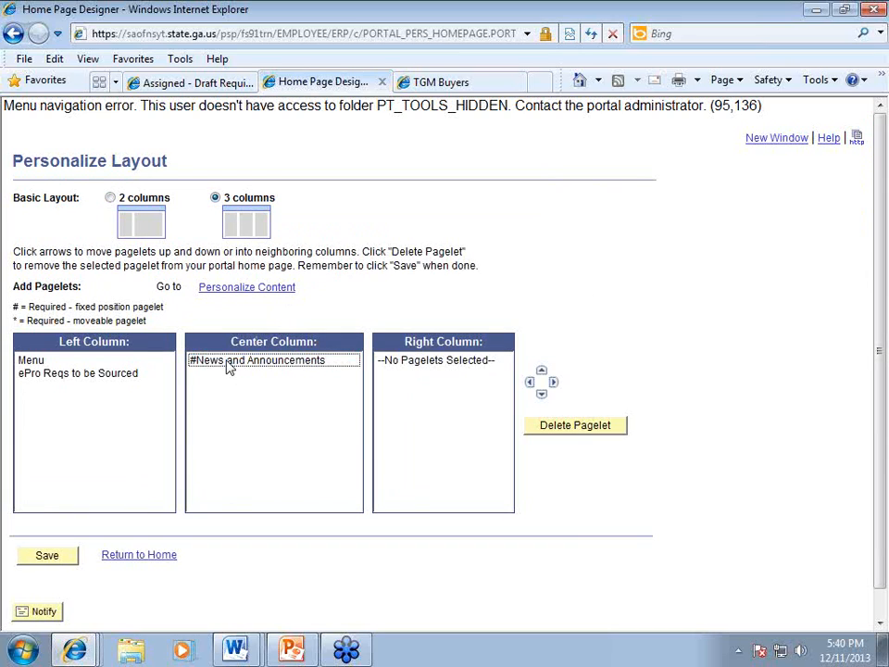
pyautogui.click(51, 376)
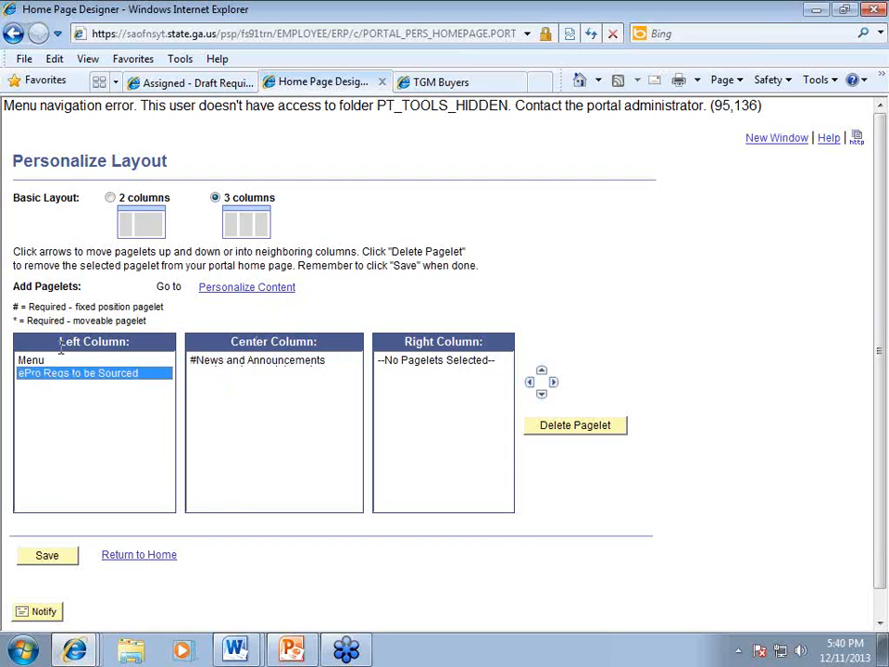
pyautogui.click(553, 383)
pyautogui.click(553, 383)
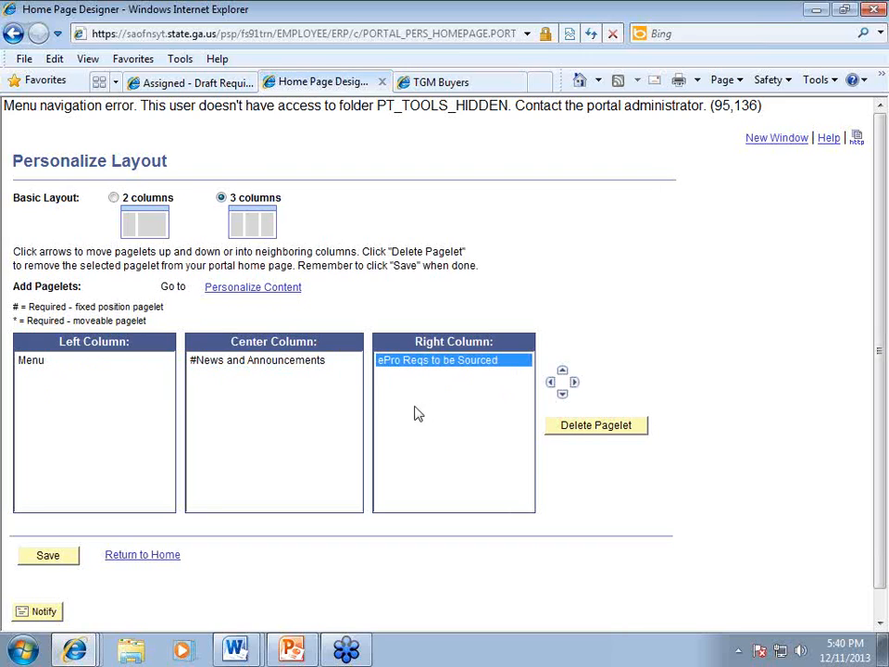
pyautogui.click(42, 555)
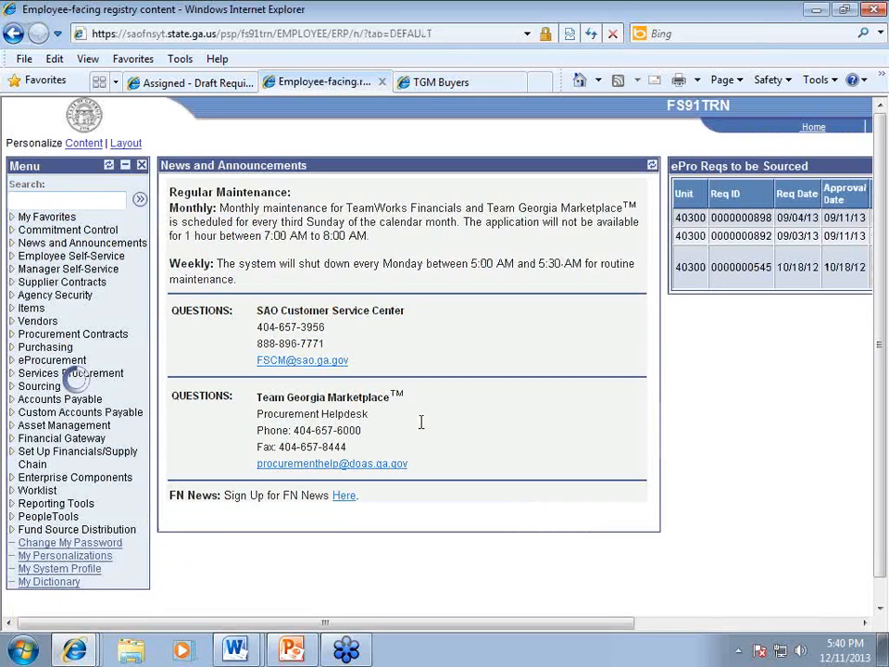
# Step: Open the Customize settings of the ePro Reqs to be Sourced pagelet
pyautogui.moveTo(448, 626); pyautogui.dragTo(670, 627)
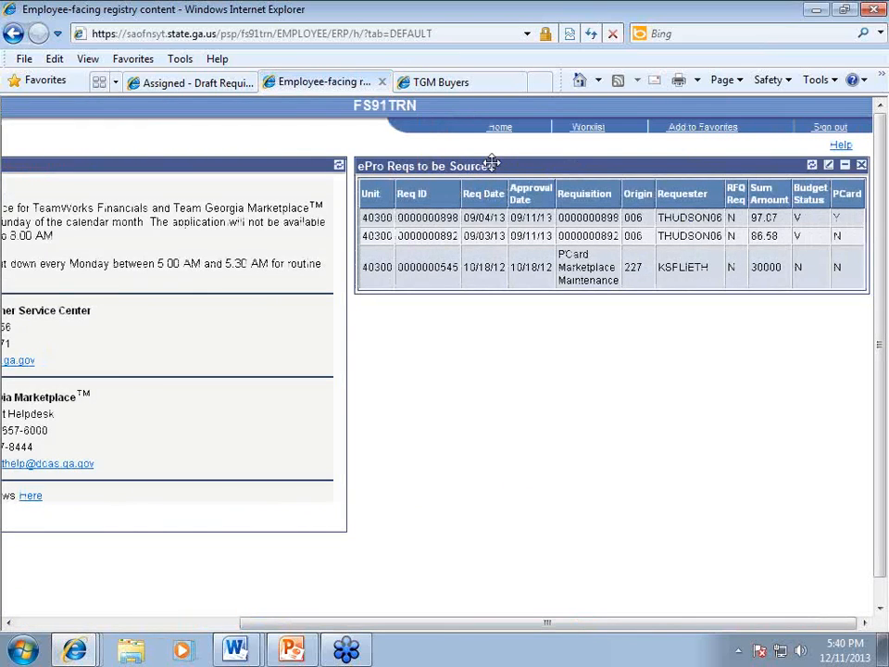
pyautogui.click(830, 170)
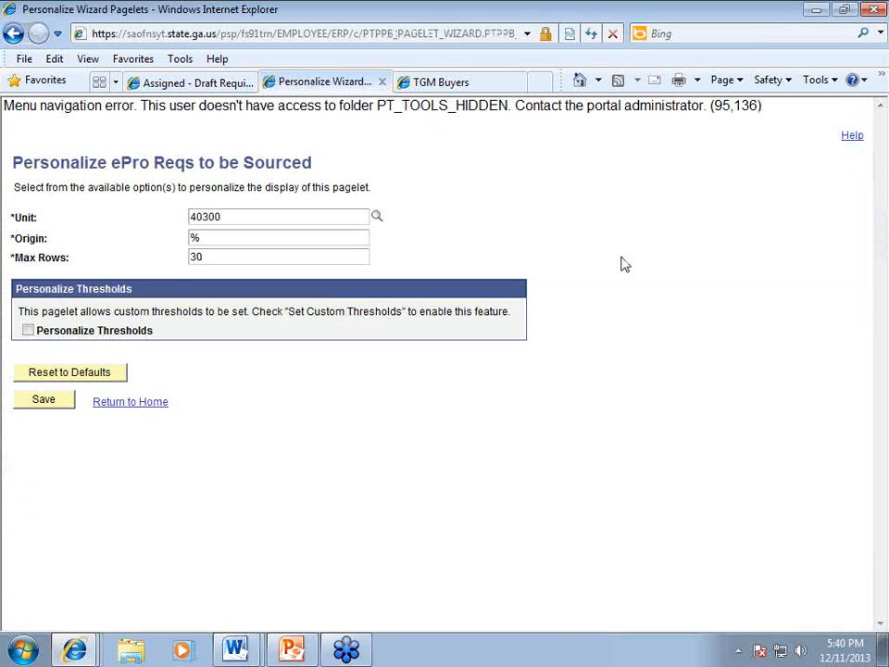
# Step: Review the pagelet's Unit 40300, Origin % and Max Rows values
pyautogui.moveTo(250, 218); pyautogui.dragTo(161, 263)
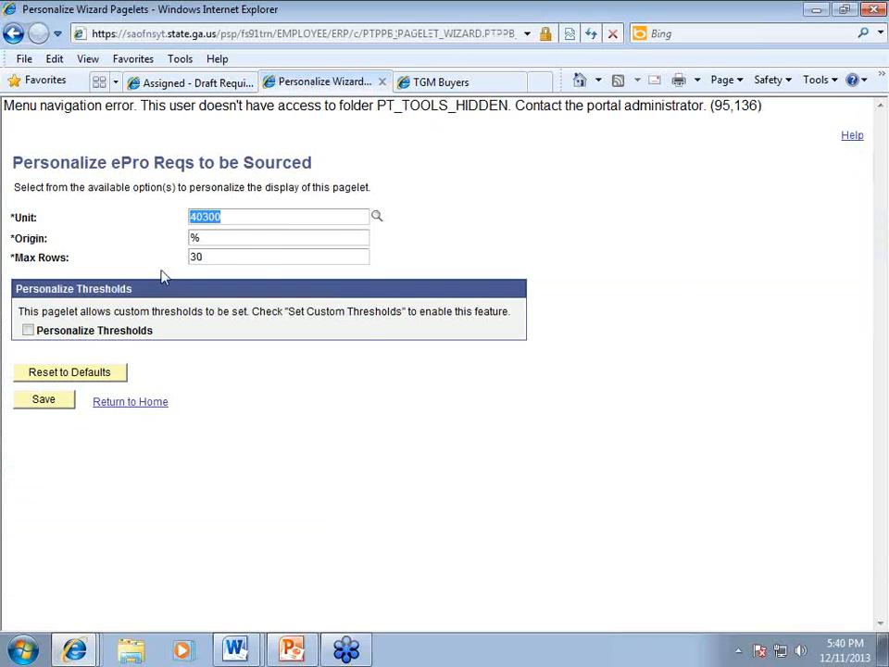
pyautogui.moveTo(221, 237); pyautogui.dragTo(176, 240)
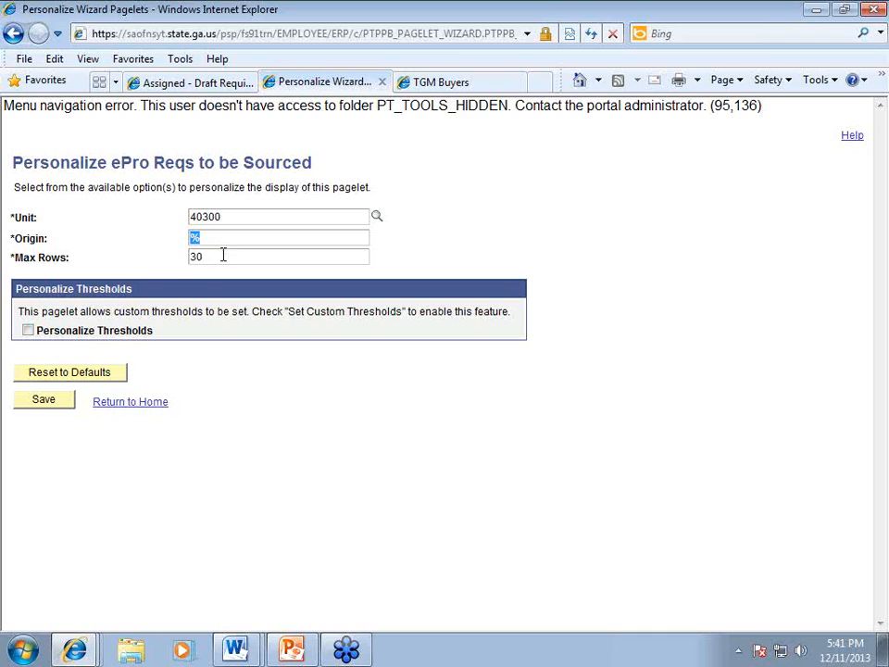
pyautogui.press('Tab')
# Step: Enable personalized thresholds with the condition Budget Status = V
pyautogui.click(29, 331)
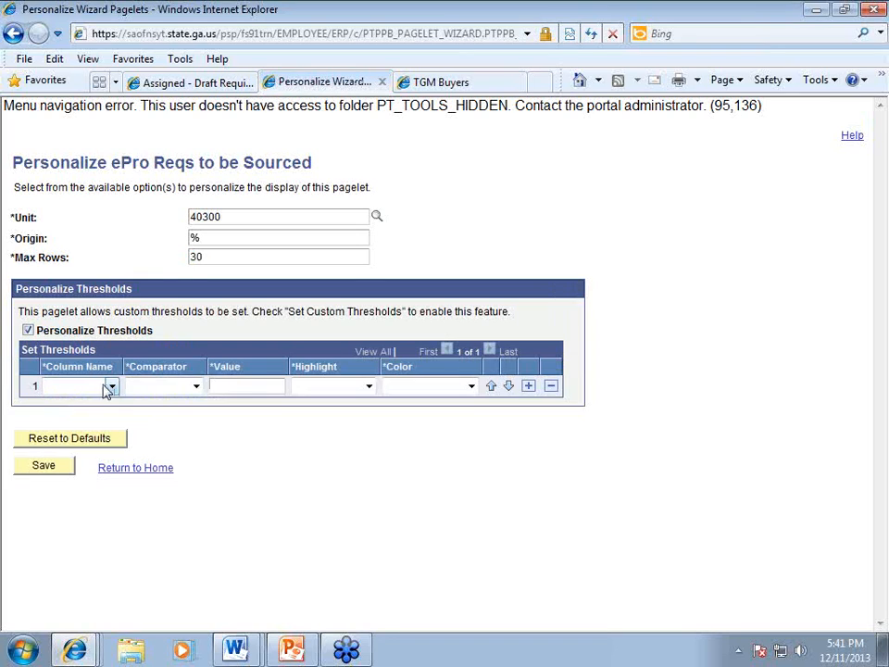
pyautogui.click(110, 387)
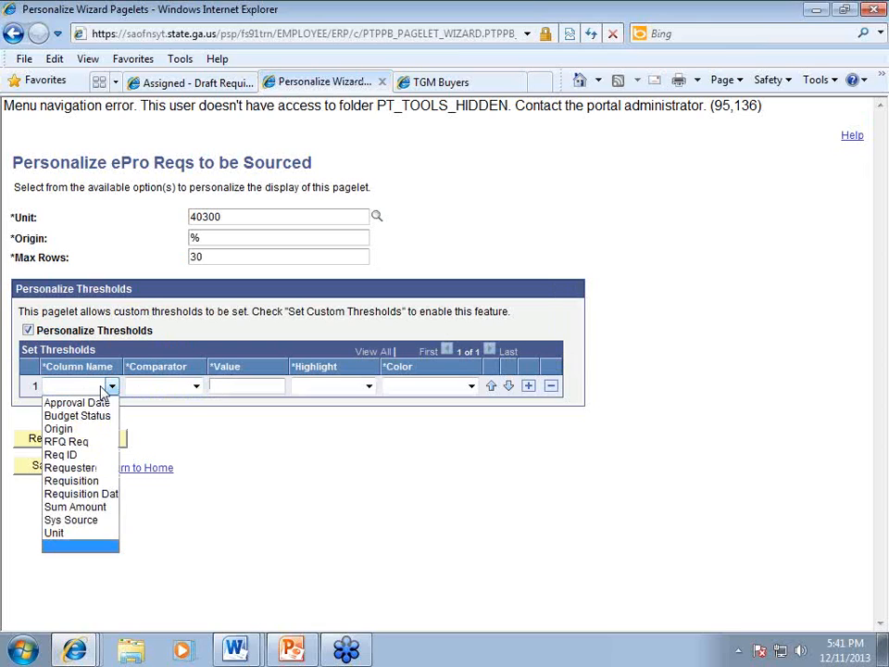
pyautogui.click(78, 416)
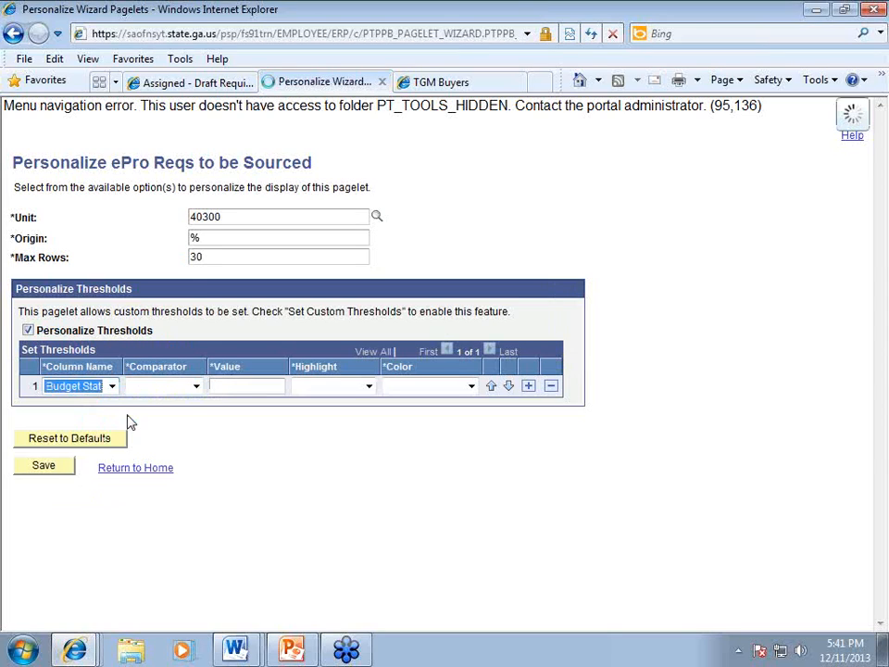
pyautogui.click(196, 387)
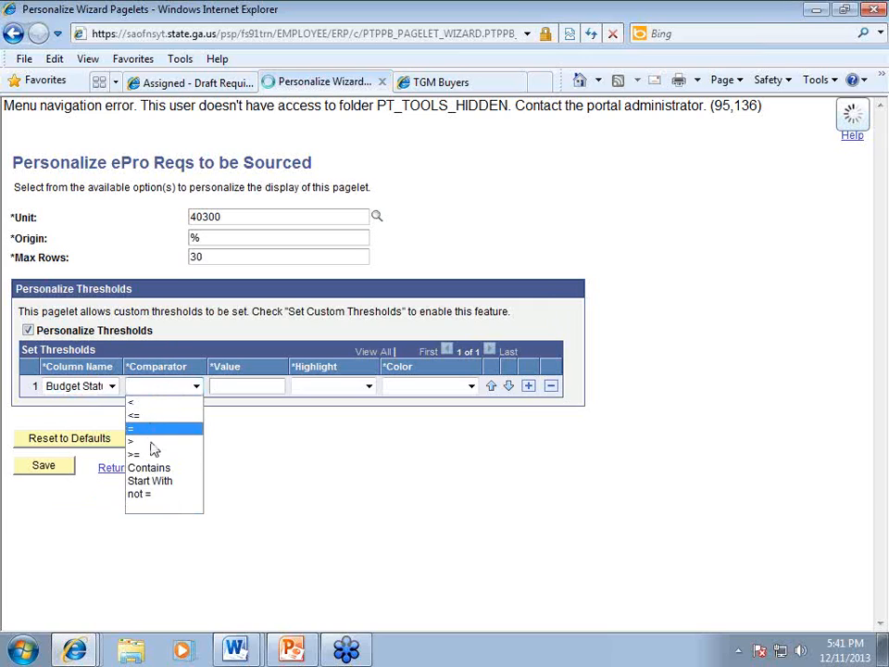
pyautogui.click(194, 387)
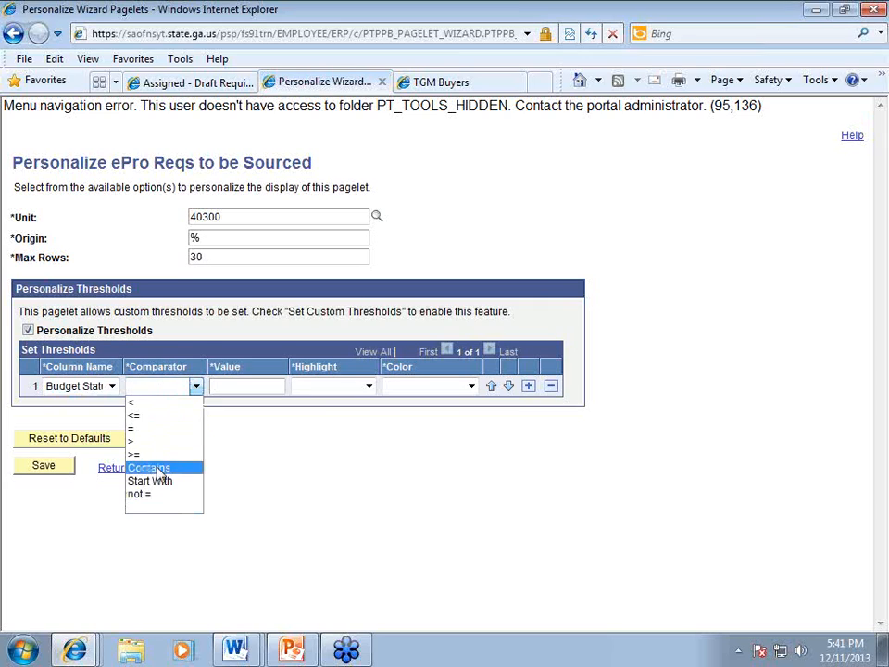
pyautogui.click(148, 429)
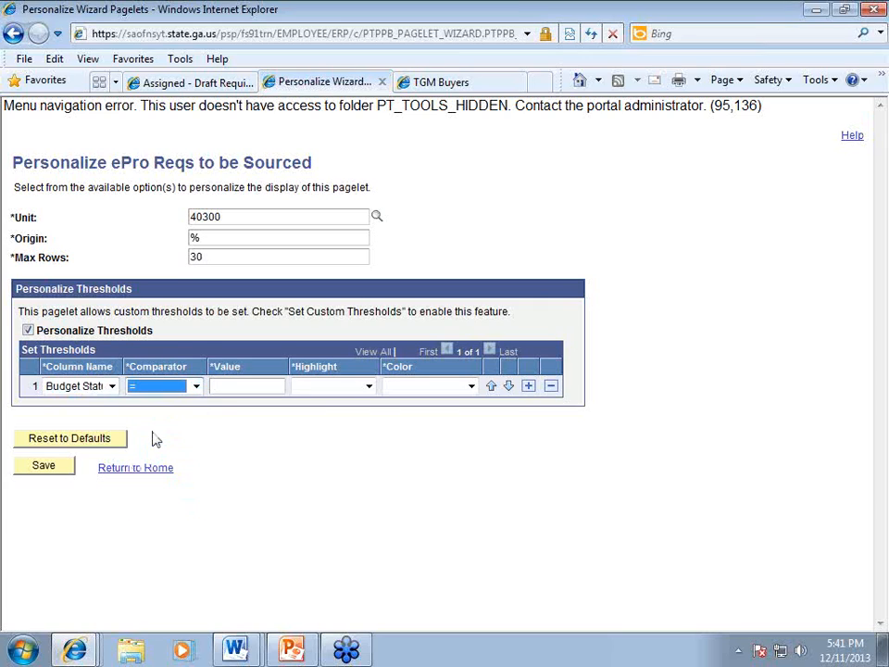
pyautogui.click(243, 388)
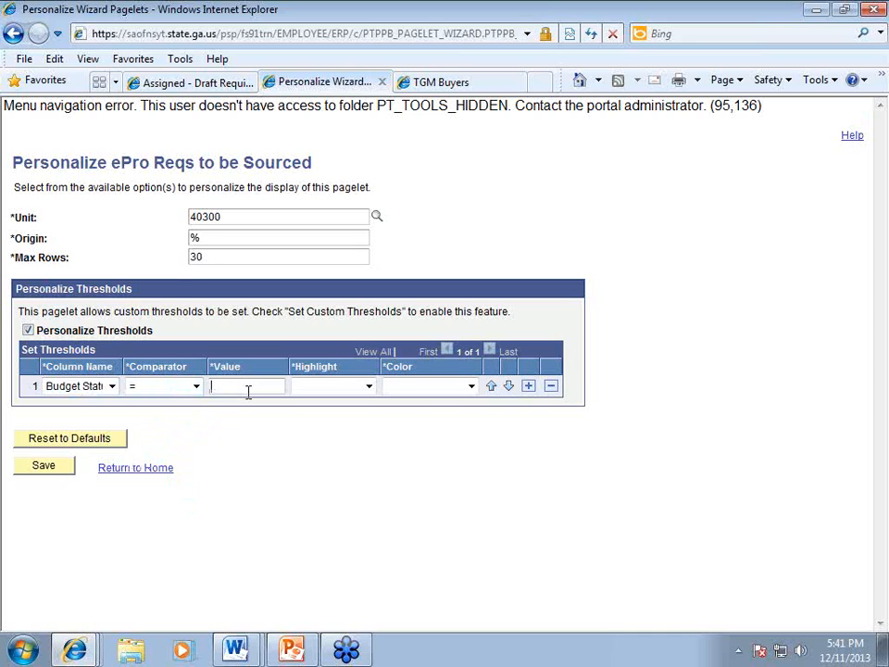
pyautogui.write('V')
# Step: Highlight the entire matching row in green and save the threshold
pyautogui.click(413, 386)
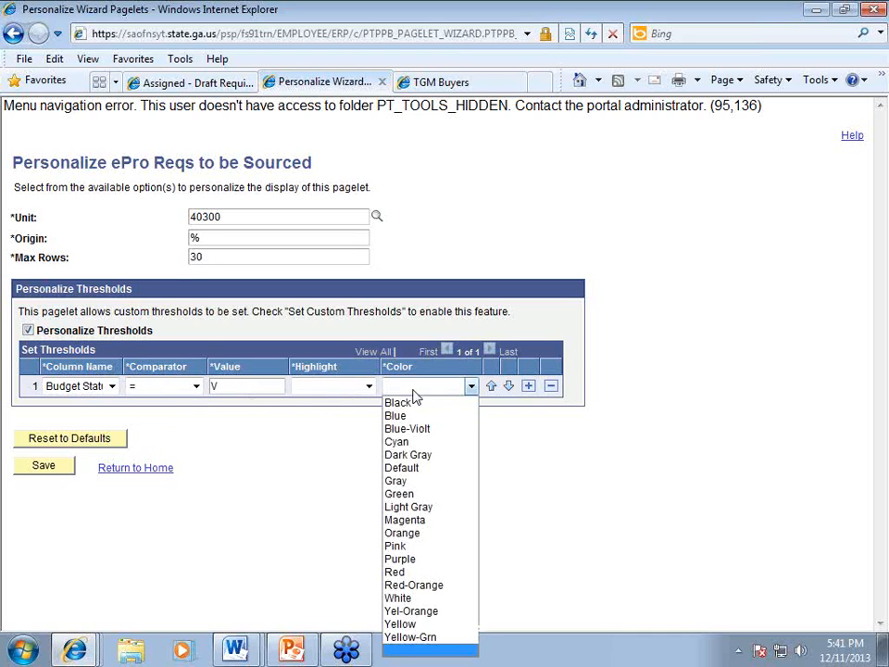
pyautogui.click(366, 387)
pyautogui.click(336, 407)
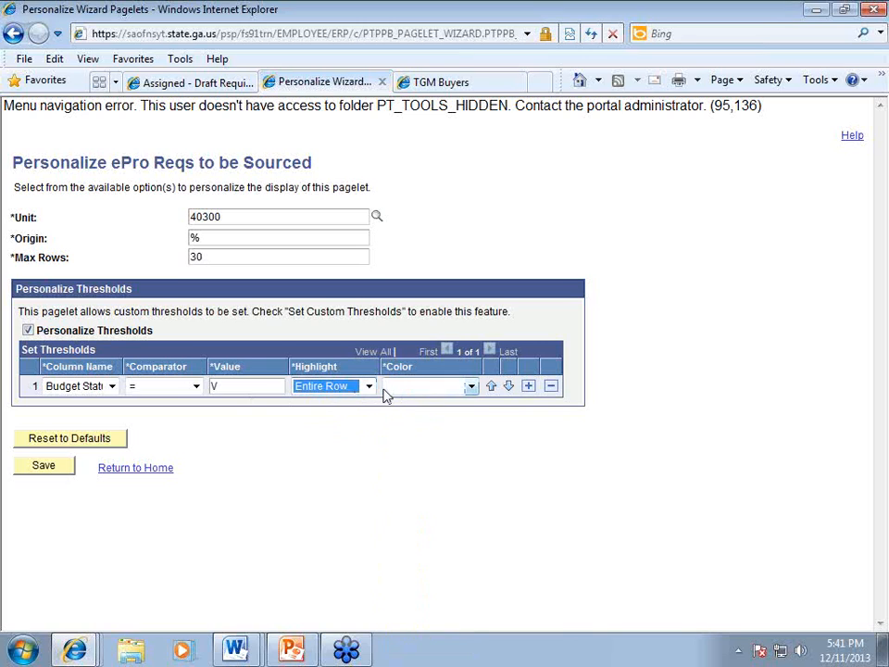
pyautogui.click(400, 388)
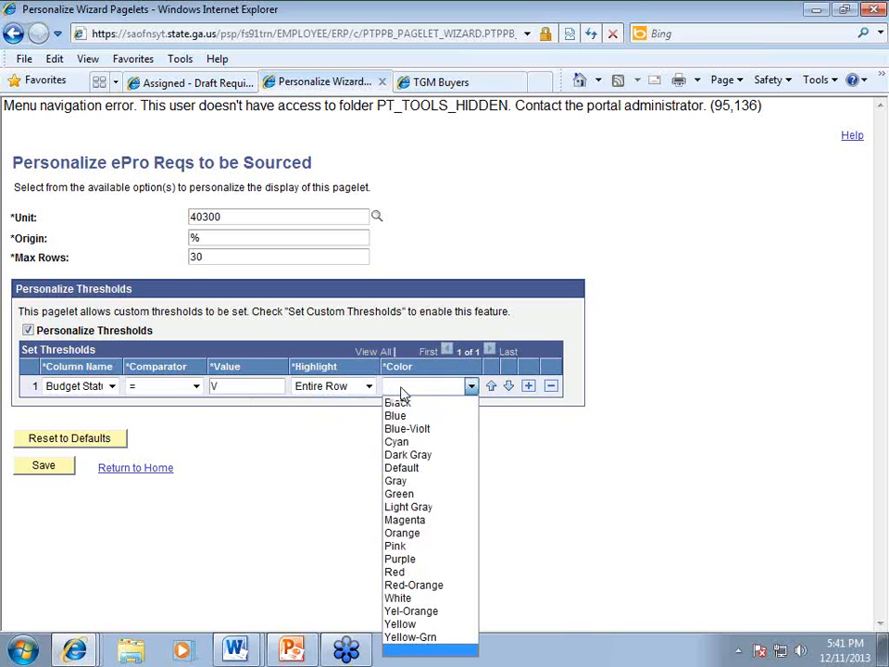
pyautogui.click(400, 493)
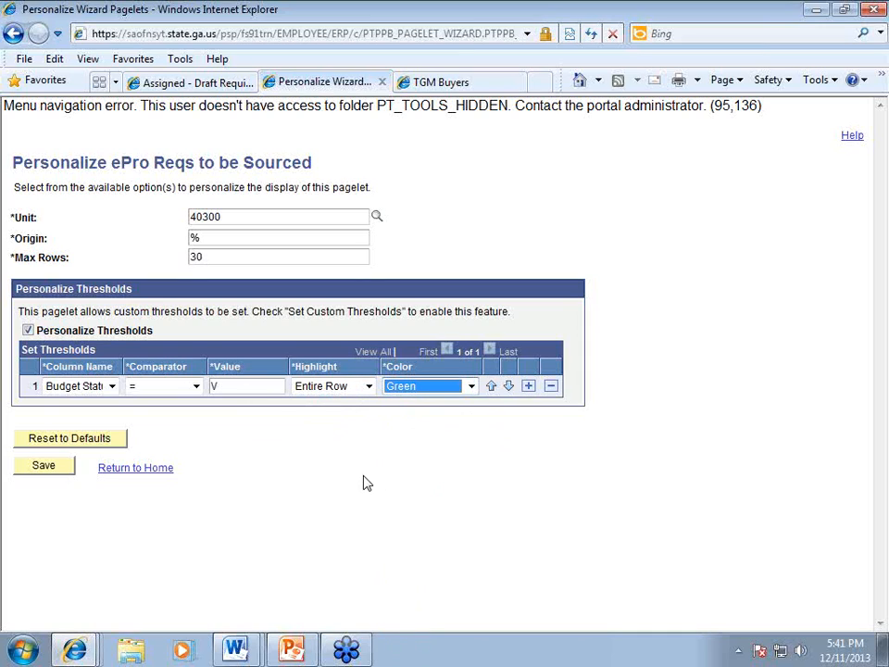
pyautogui.click(41, 471)
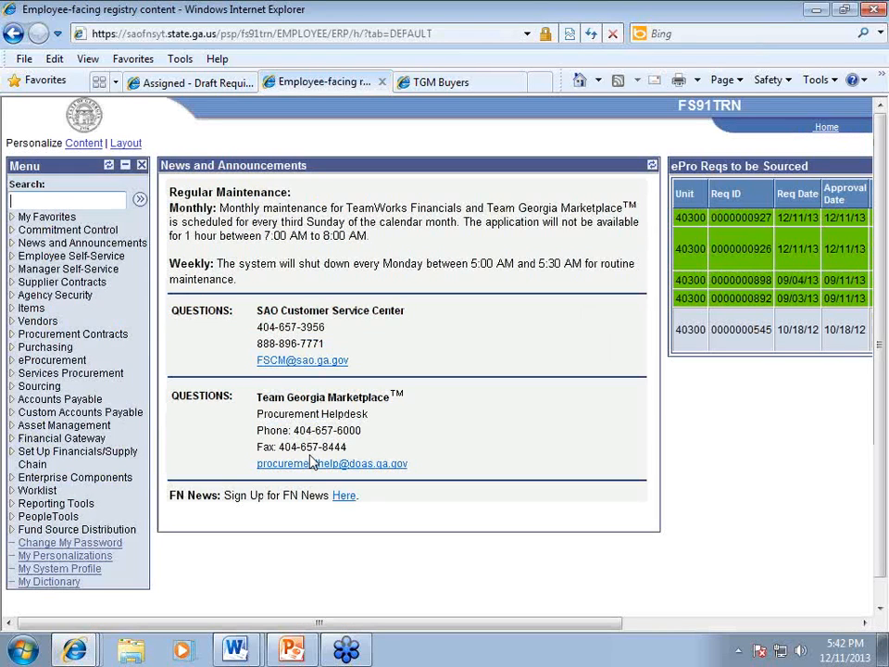
pyautogui.moveTo(370, 633); pyautogui.dragTo(815, 628)
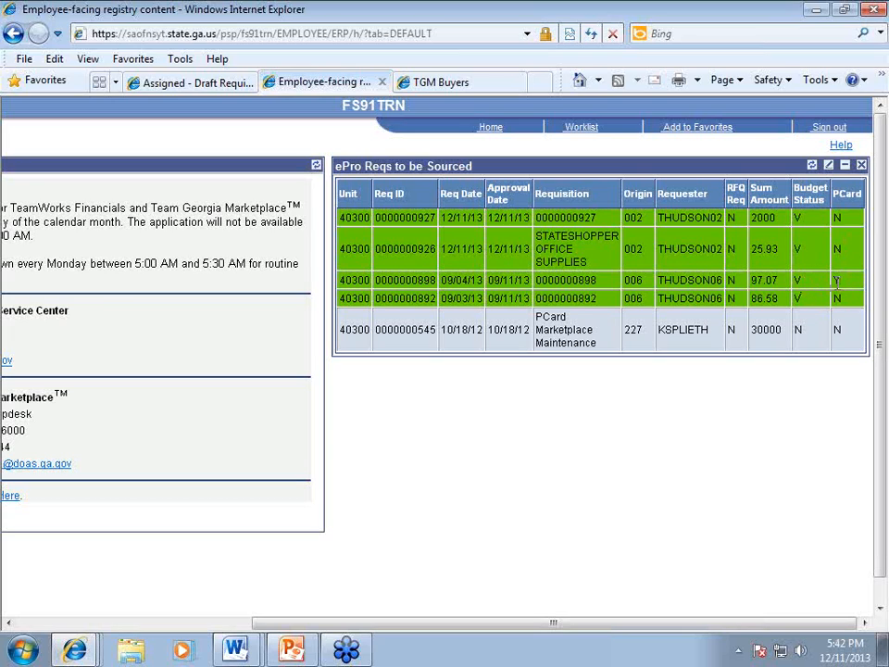
pyautogui.moveTo(611, 625); pyautogui.dragTo(504, 631)
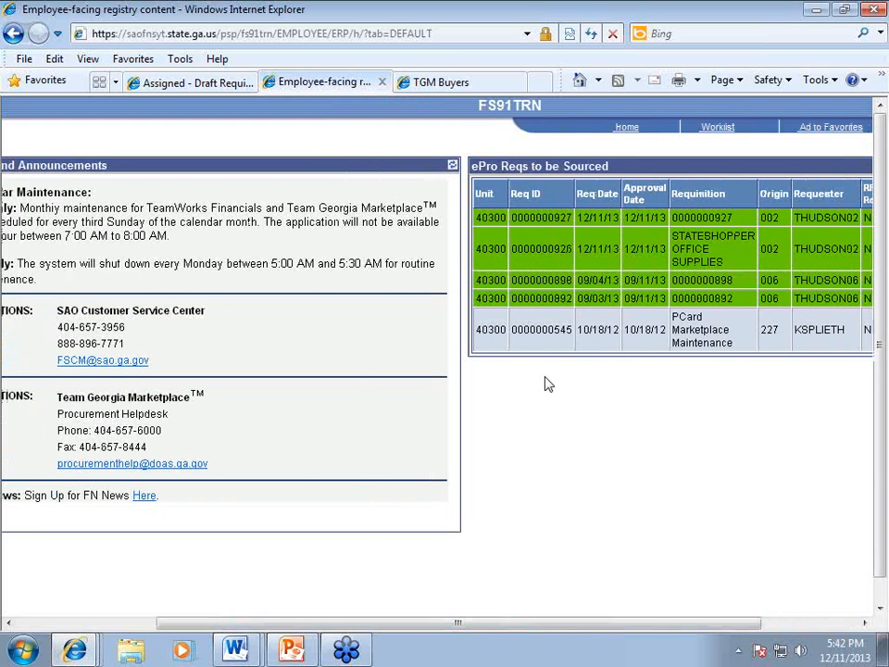
pyautogui.doubleClick(545, 247)
pyautogui.rightClick(559, 250)
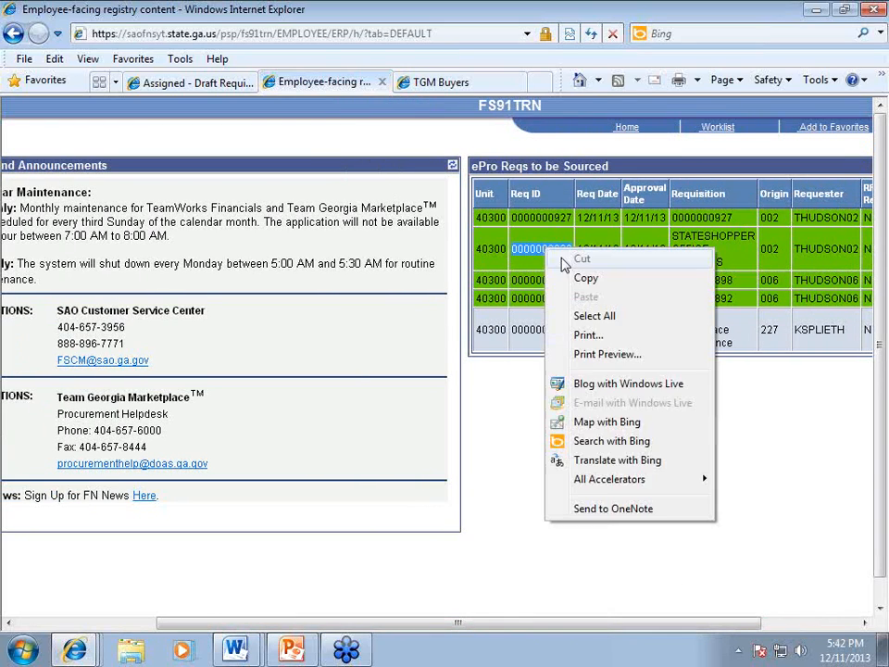
pyautogui.click(583, 278)
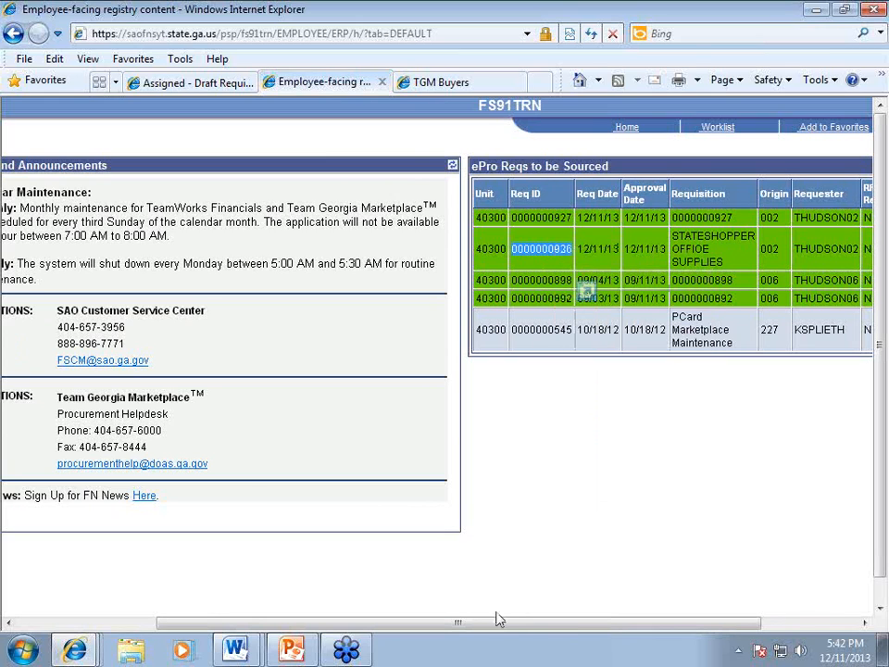
# Step: Go to Purchasing > Purchase Orders > Stage/Source Requests > Requisition Selection
pyautogui.moveTo(493, 630); pyautogui.dragTo(193, 619)
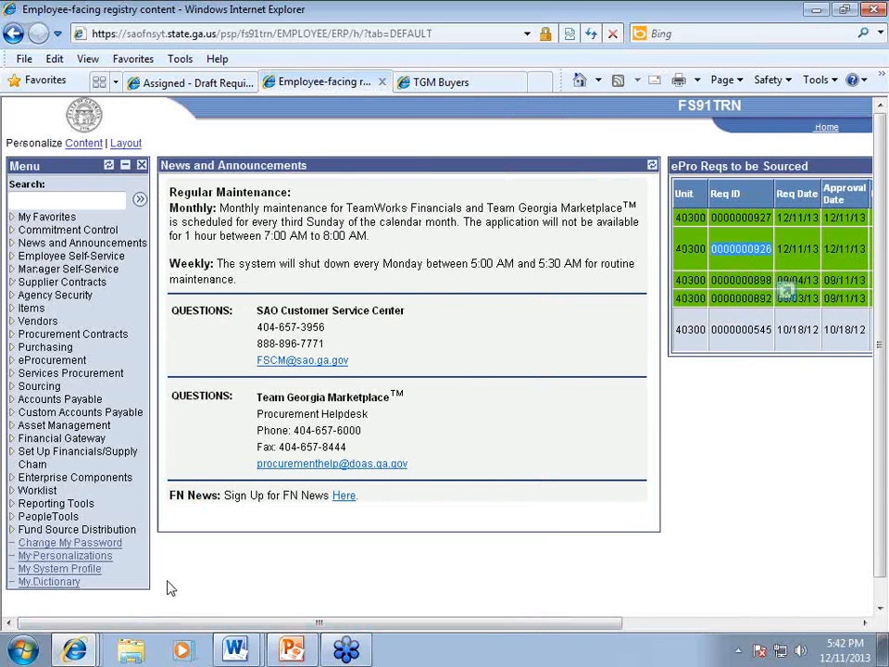
pyautogui.click(13, 348)
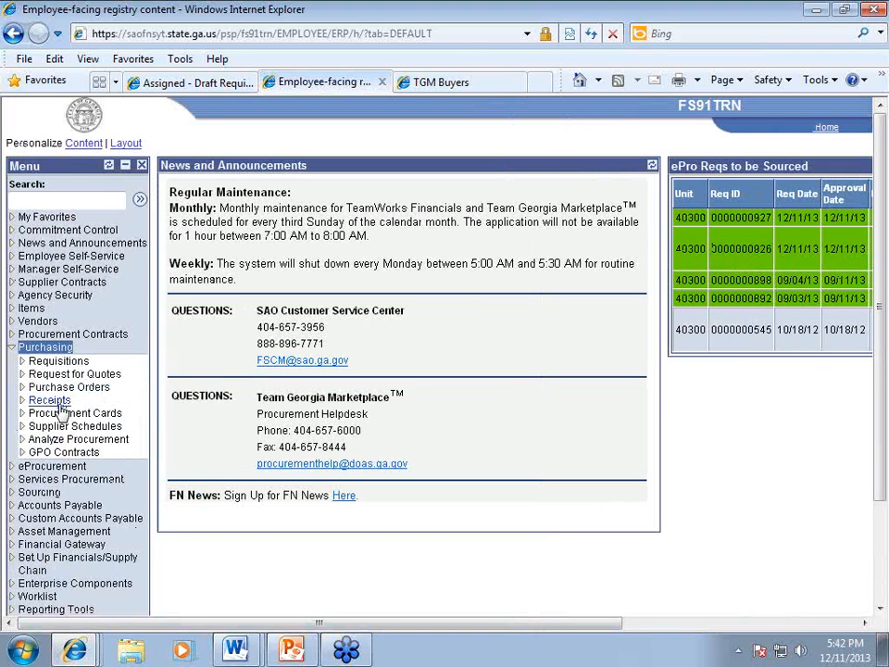
pyautogui.click(28, 388)
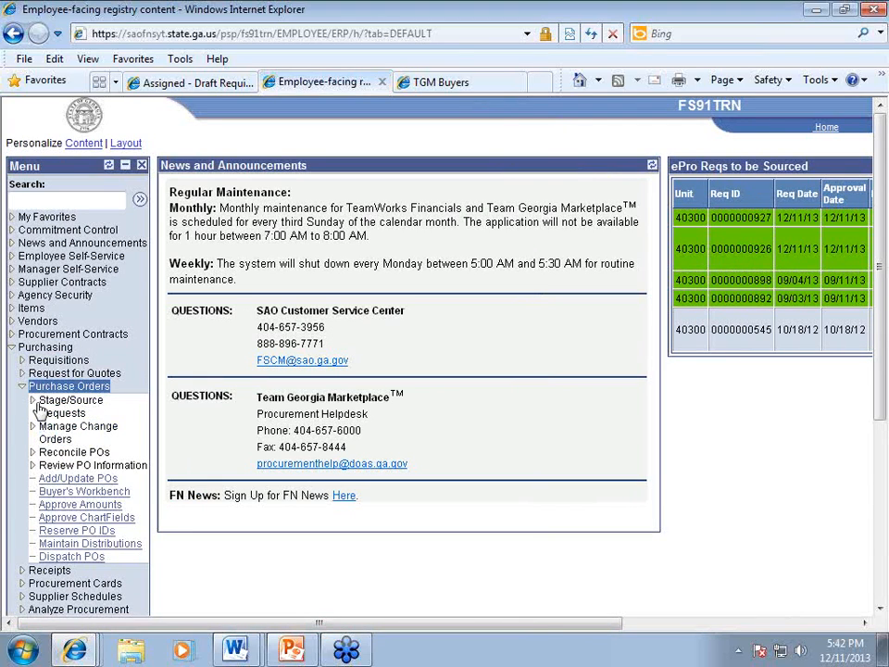
pyautogui.click(32, 403)
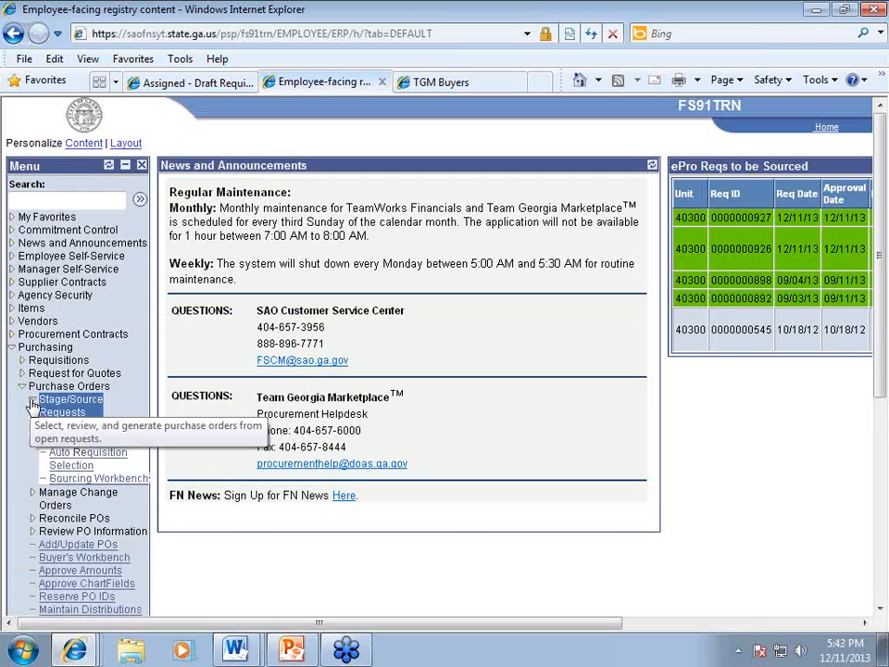
pyautogui.click(76, 433)
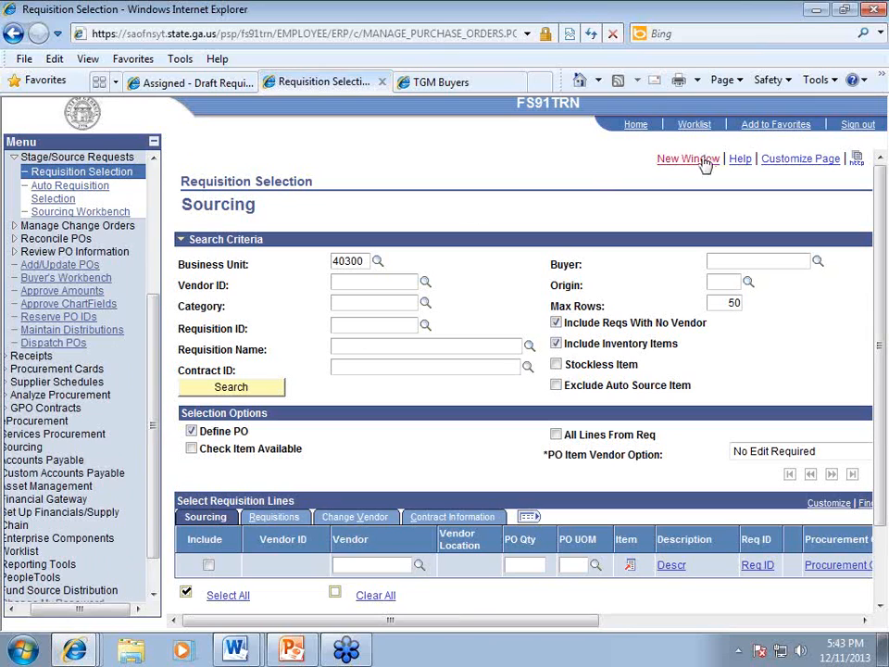
# Step: Add Requisition Selection to My Favorites under its default name and reopen it from there
pyautogui.click(776, 124)
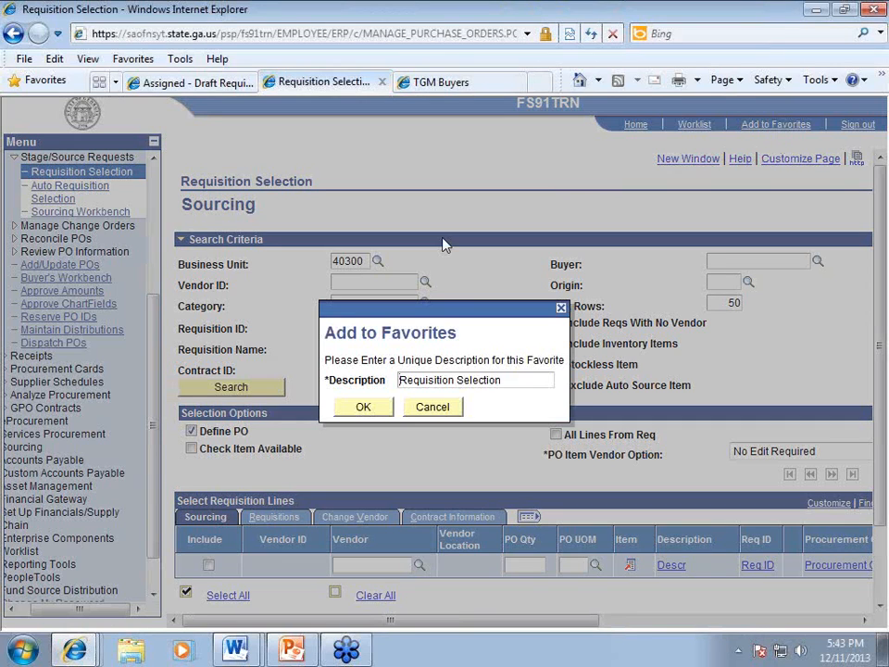
pyautogui.click(352, 408)
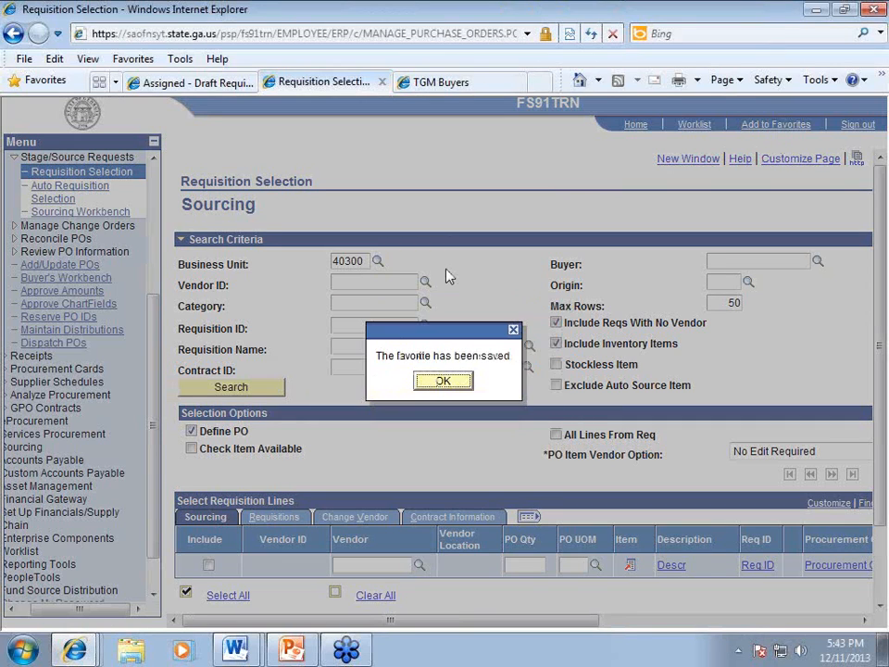
pyautogui.click(443, 381)
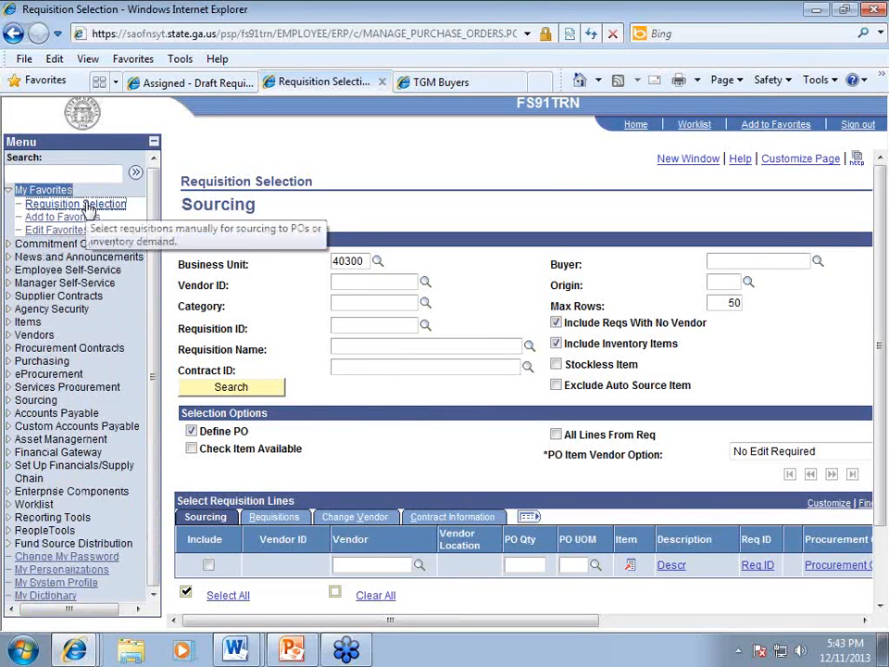
pyautogui.click(76, 203)
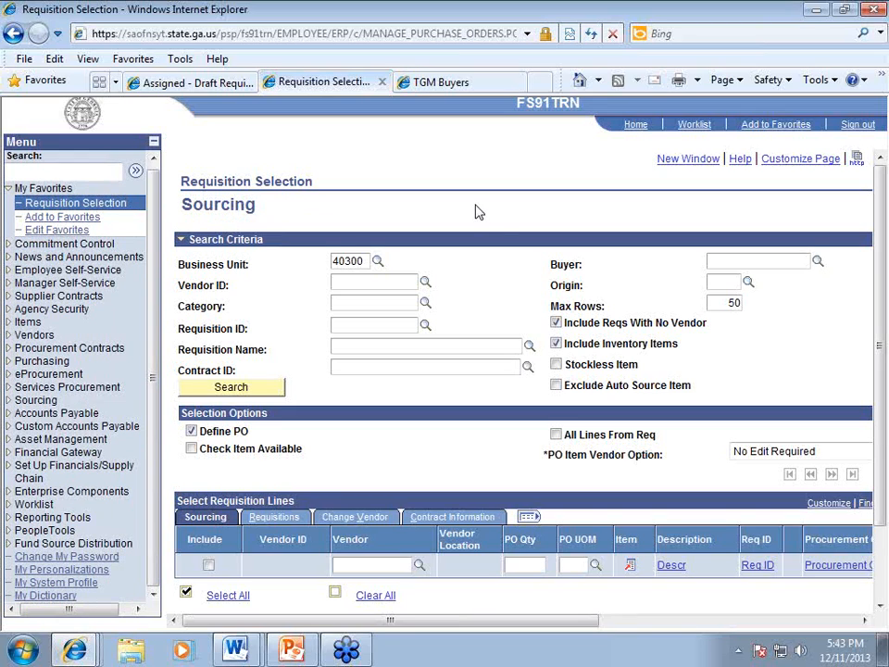
pyautogui.scroll(-2, 500, 236)
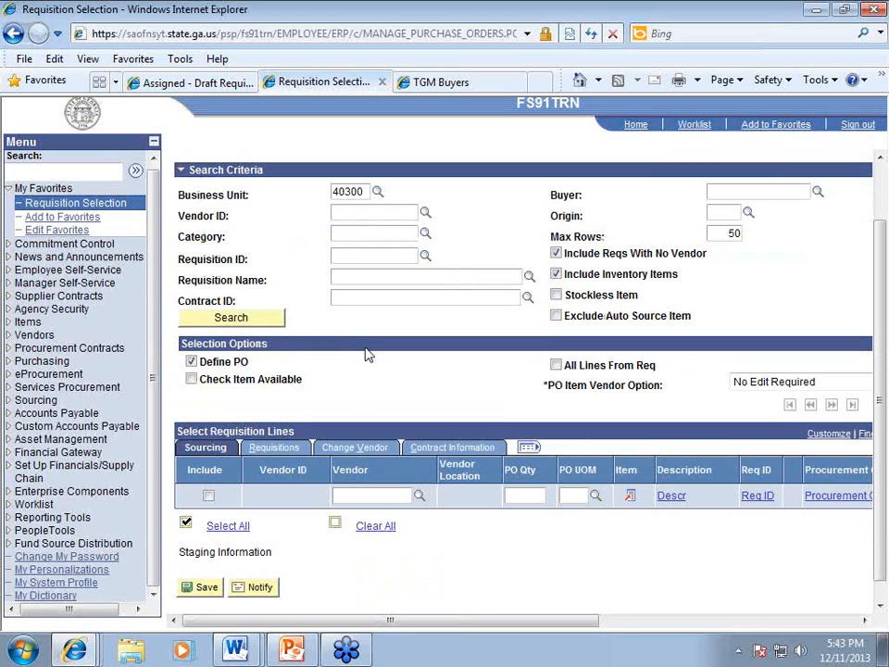
pyautogui.click(376, 256)
pyautogui.rightClick(376, 256)
pyautogui.click(417, 331)
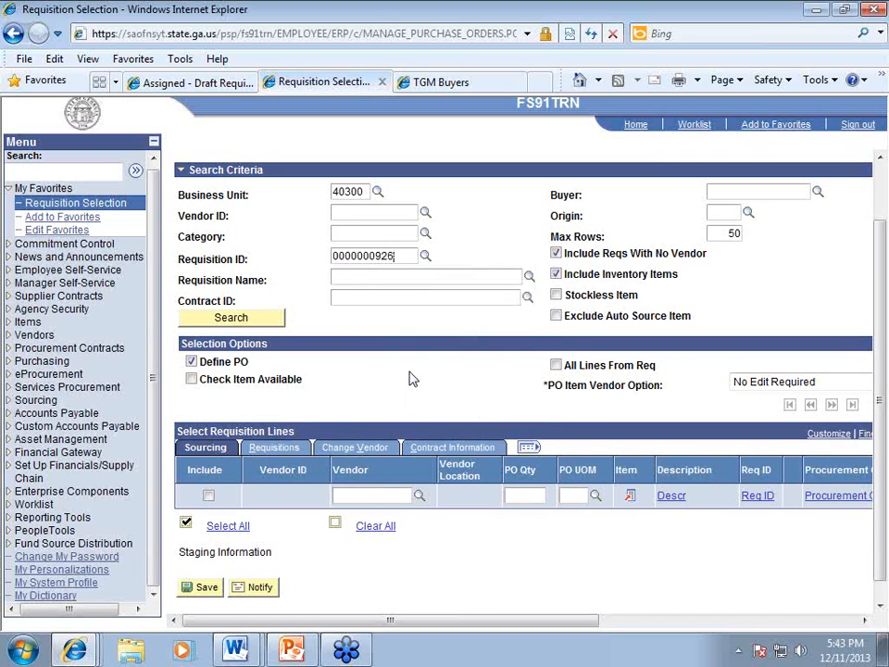
pyautogui.click(425, 256)
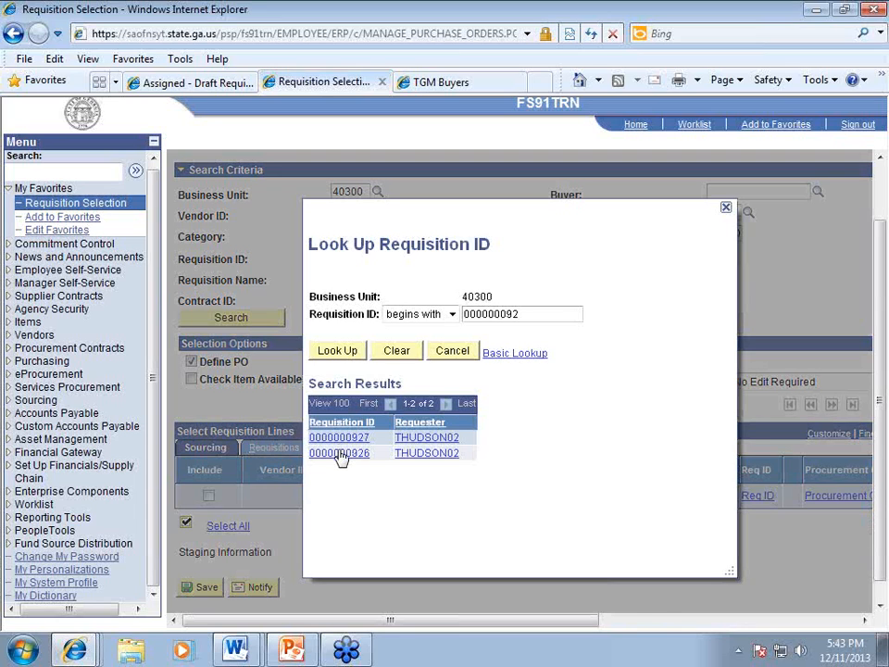
pyautogui.click(339, 452)
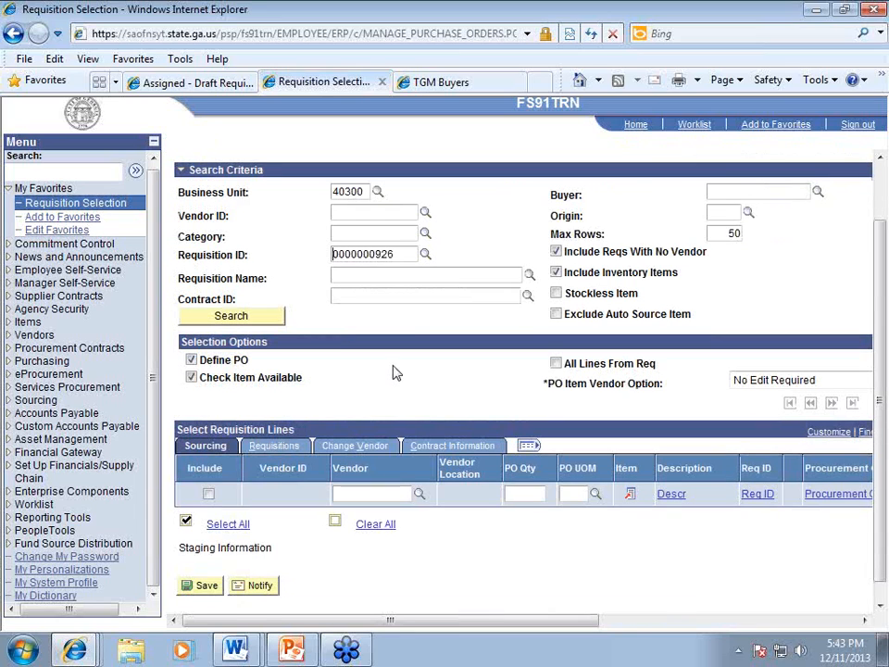
pyautogui.click(261, 318)
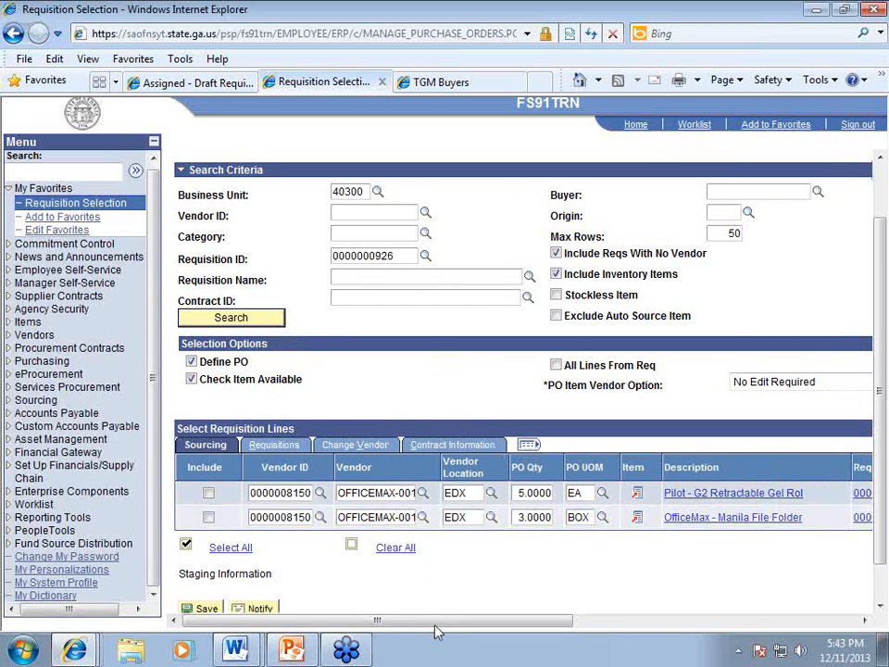
pyautogui.moveTo(439, 618); pyautogui.dragTo(380, 626)
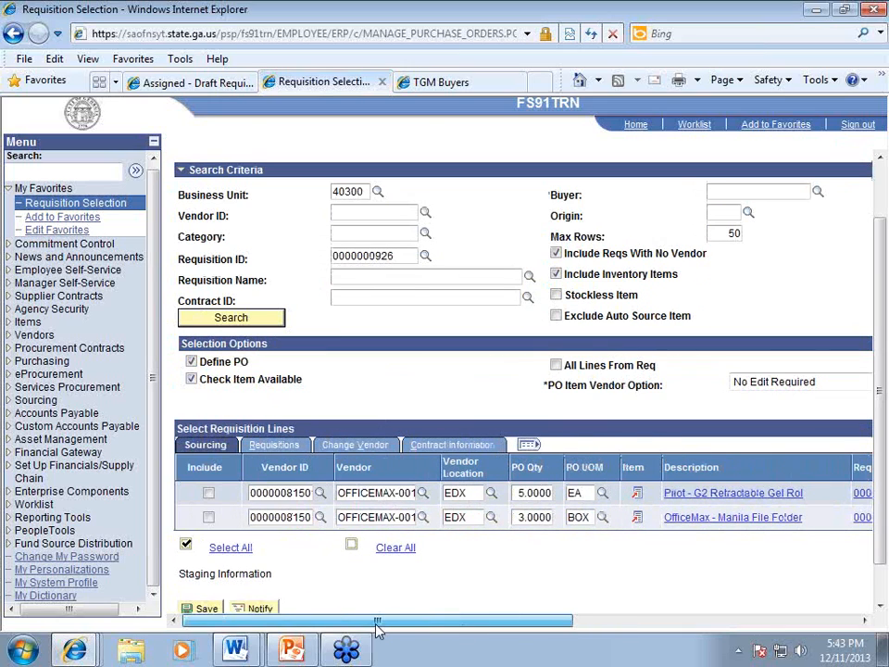
pyautogui.click(243, 548)
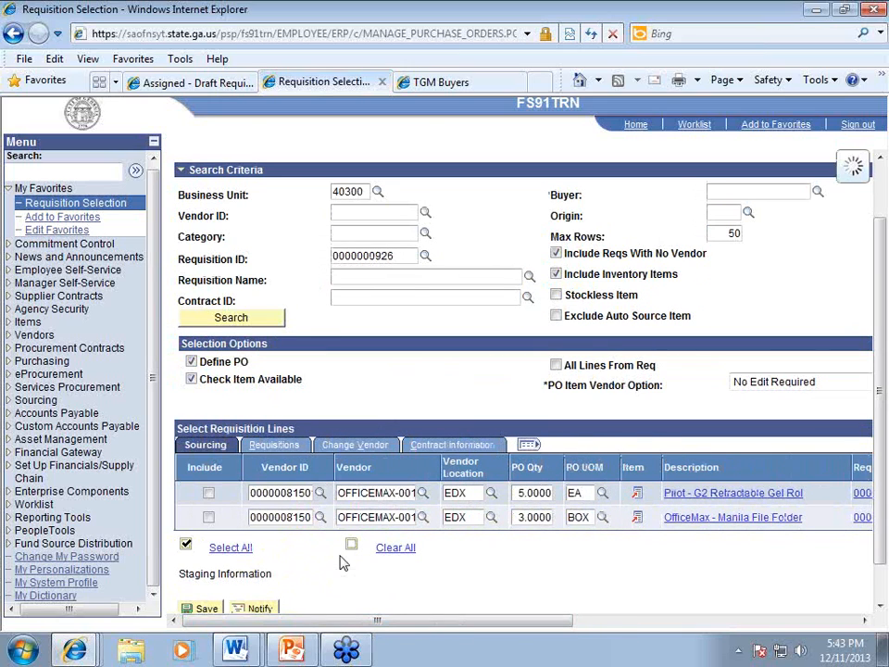
pyautogui.click(205, 602)
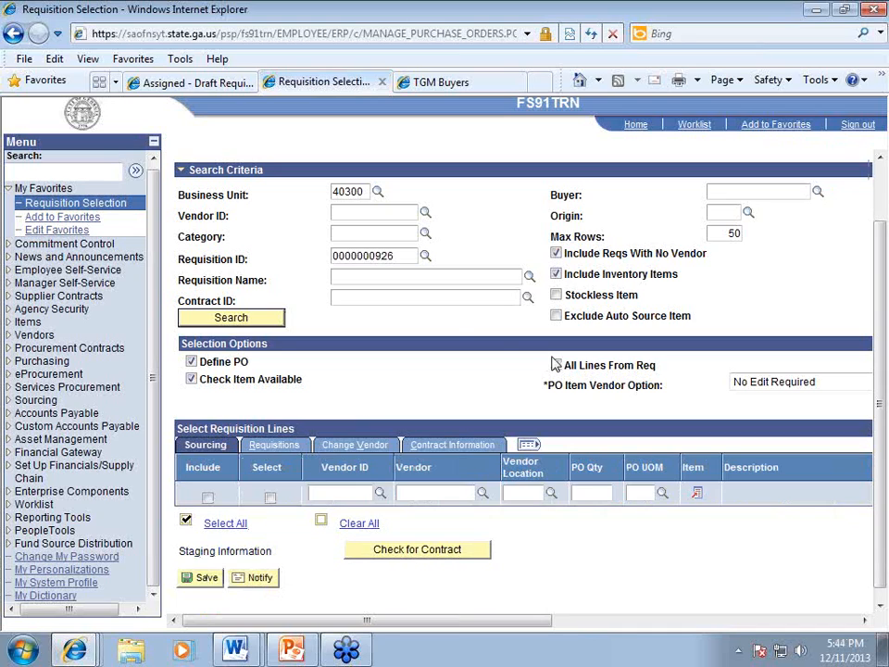
pyautogui.click(407, 256)
pyautogui.press('BackSpace')
pyautogui.write('7')
pyautogui.click(271, 317)
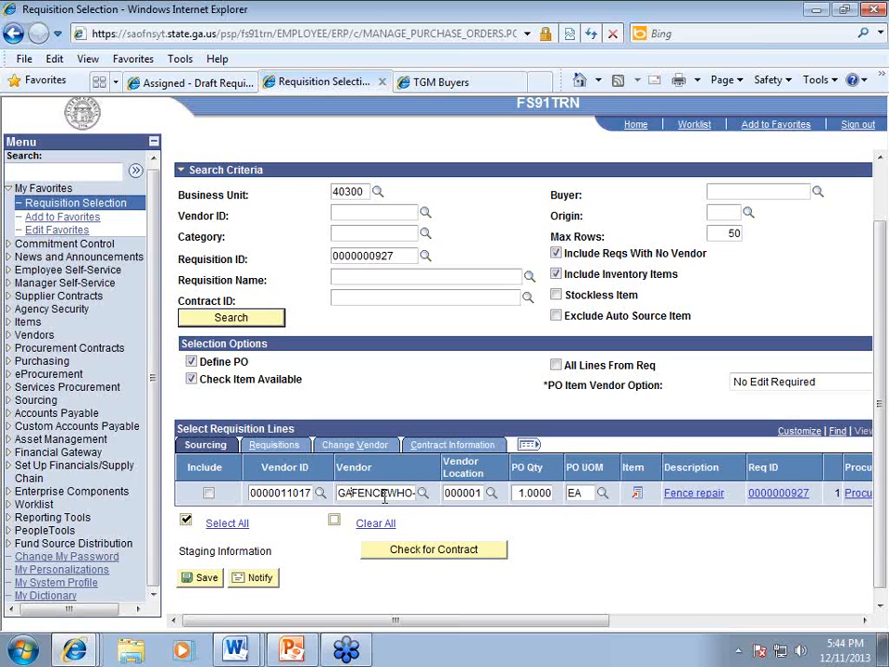
pyautogui.click(208, 493)
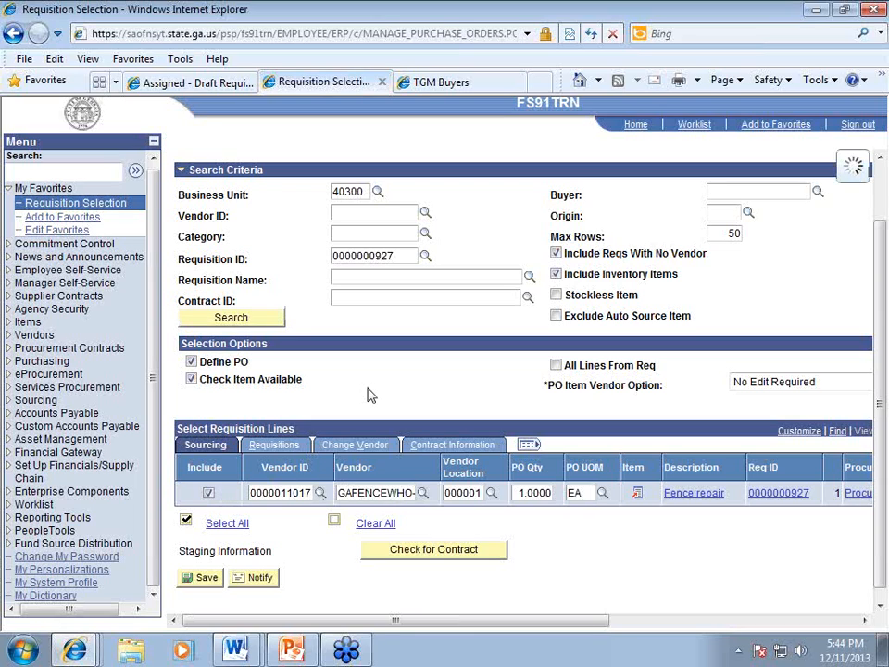
pyautogui.click(205, 579)
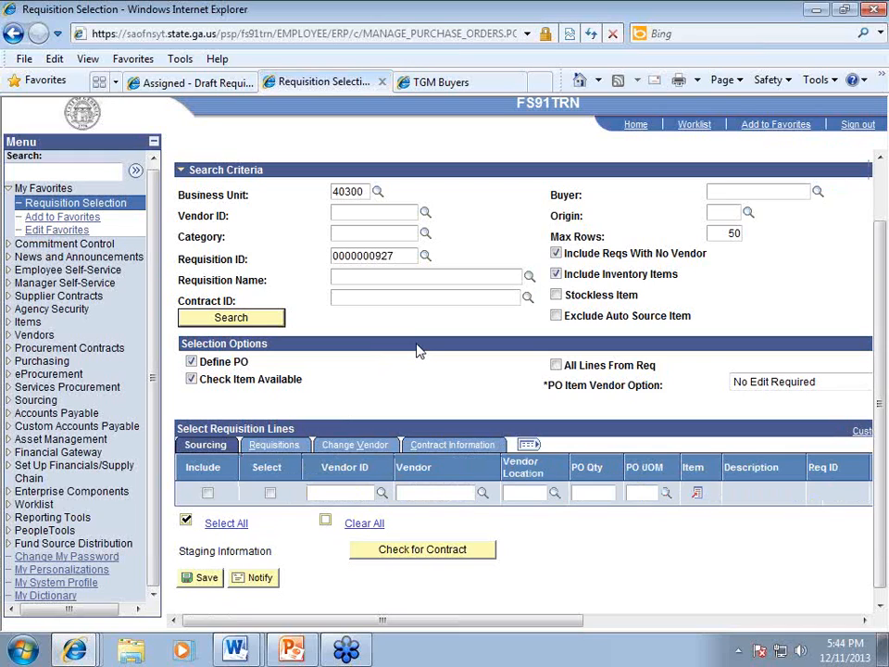
# Step: Navigate to Purchasing > Purchase Orders > Add/Update POs
pyautogui.moveTo(156, 294); pyautogui.dragTo(154, 276)
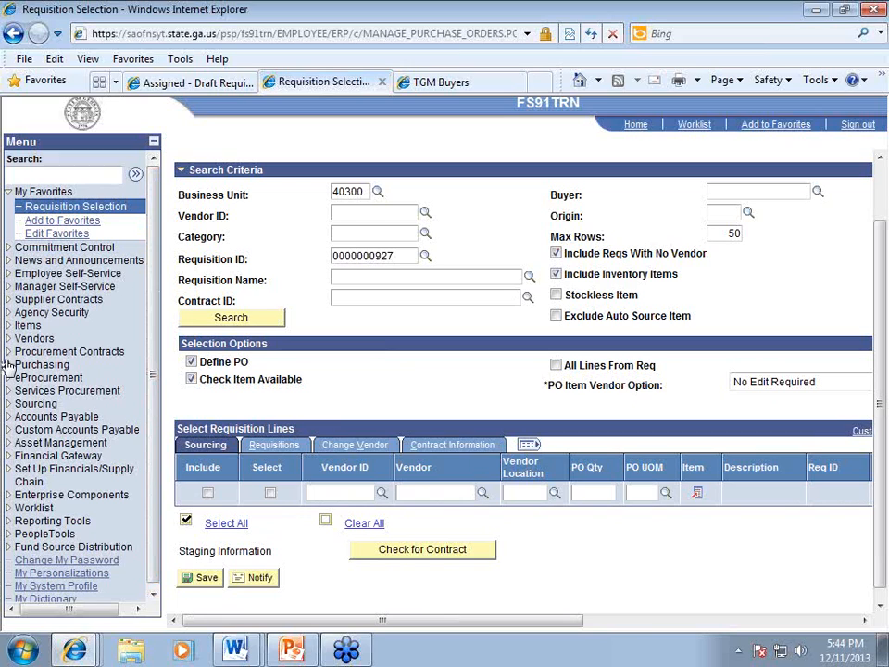
pyautogui.click(9, 367)
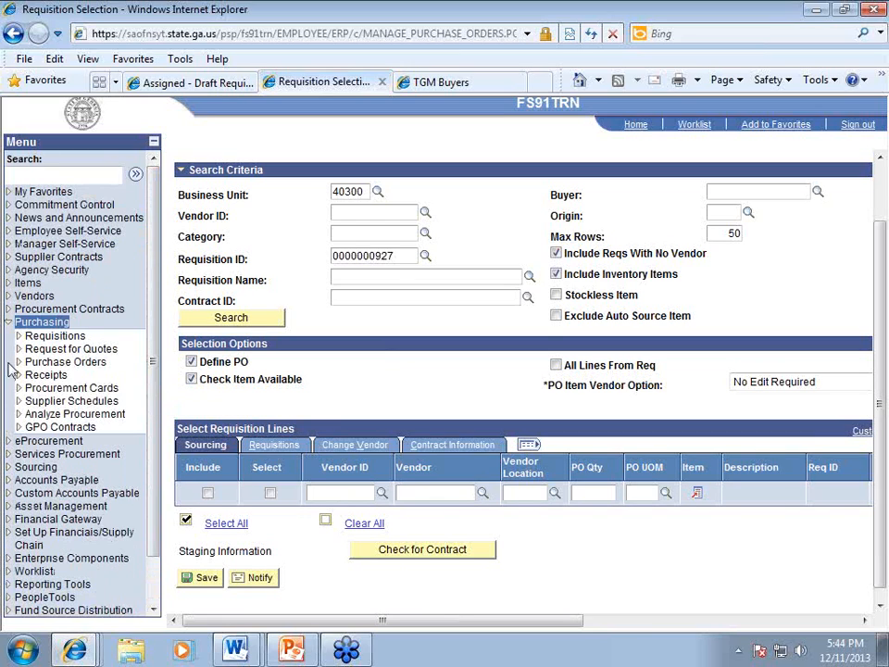
pyautogui.click(20, 362)
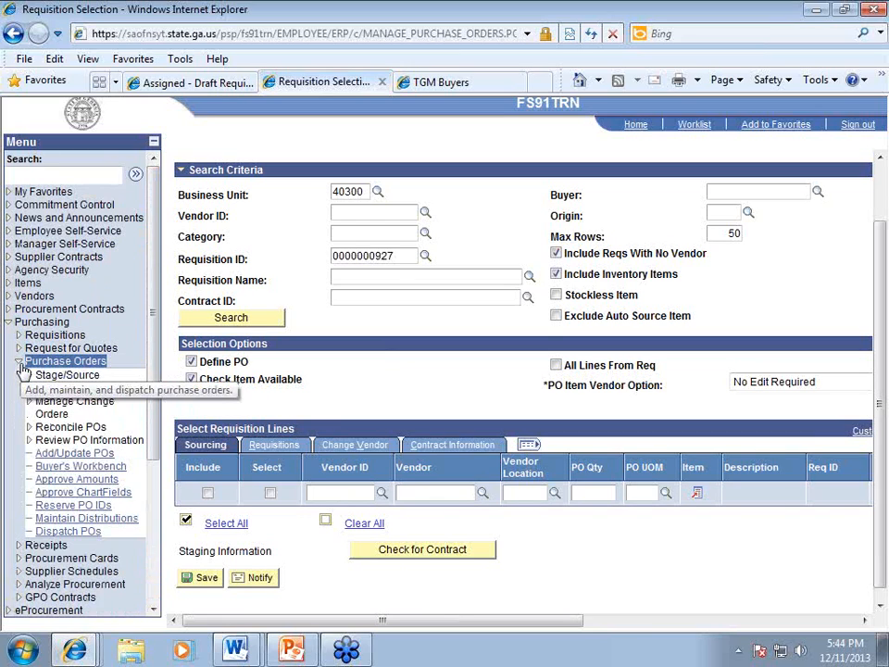
pyautogui.click(74, 454)
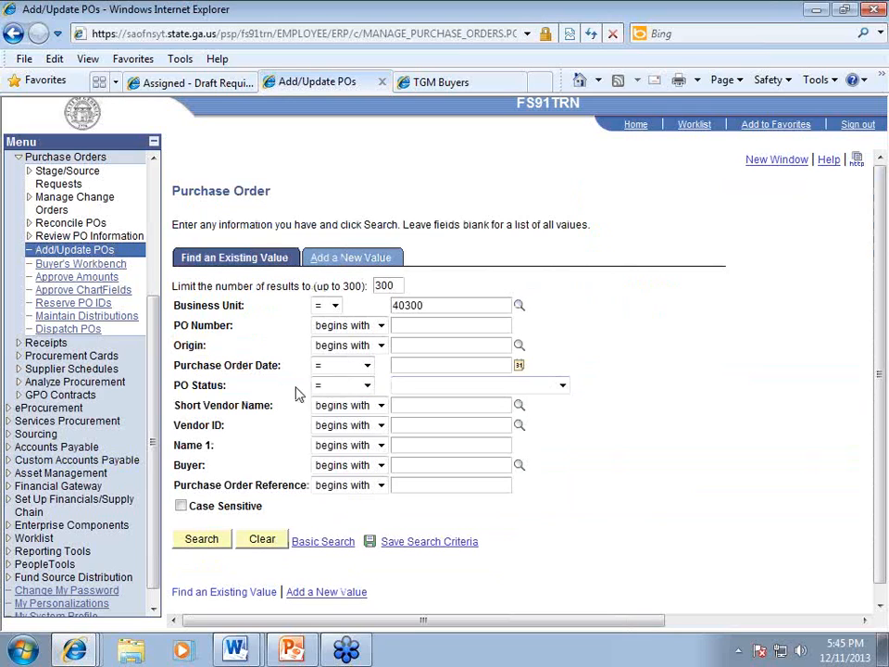
# Step: Filter by PO Status Open and save the search criteria as 'OPEN POS'
pyautogui.click(423, 389)
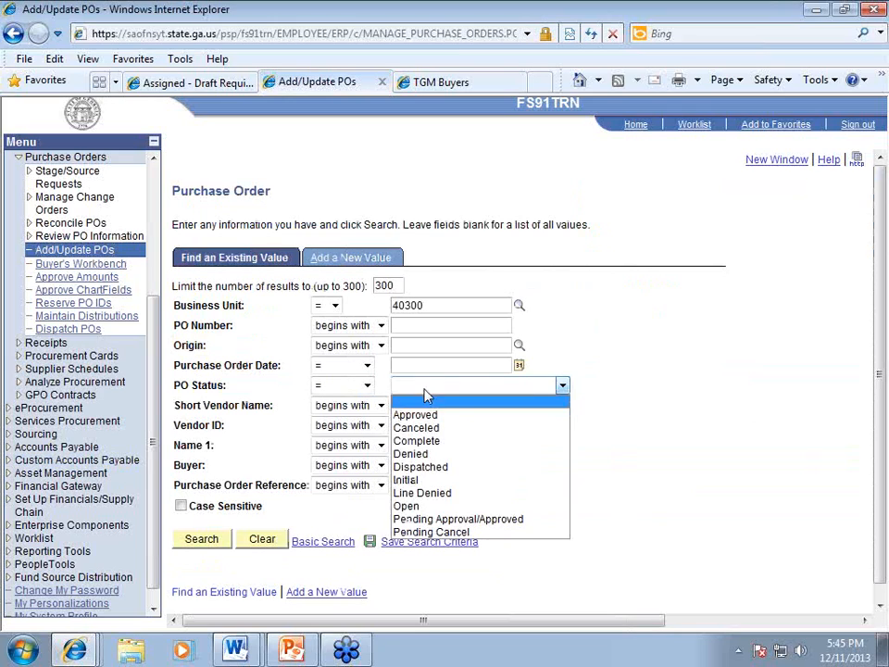
pyautogui.click(407, 506)
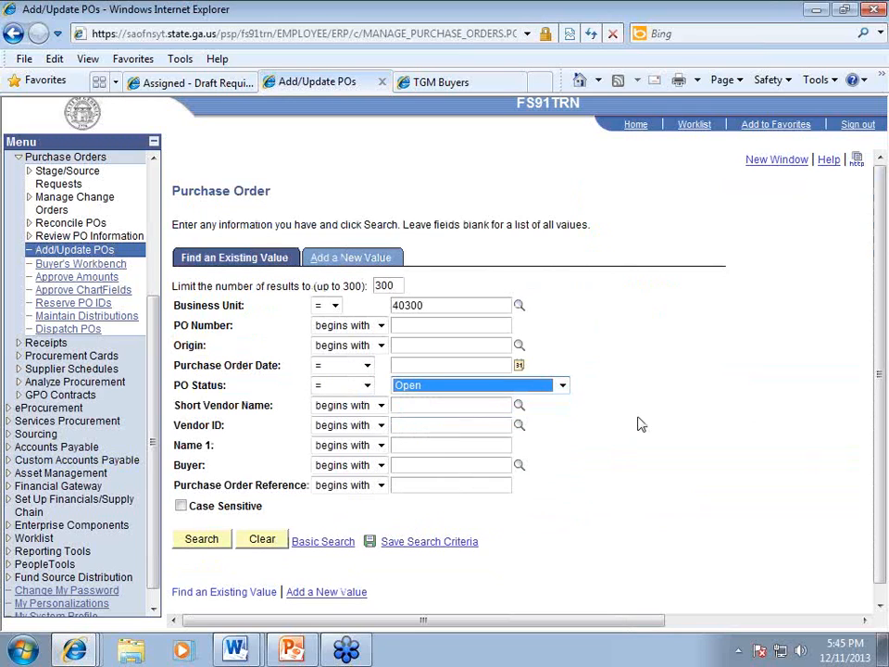
pyautogui.click(418, 547)
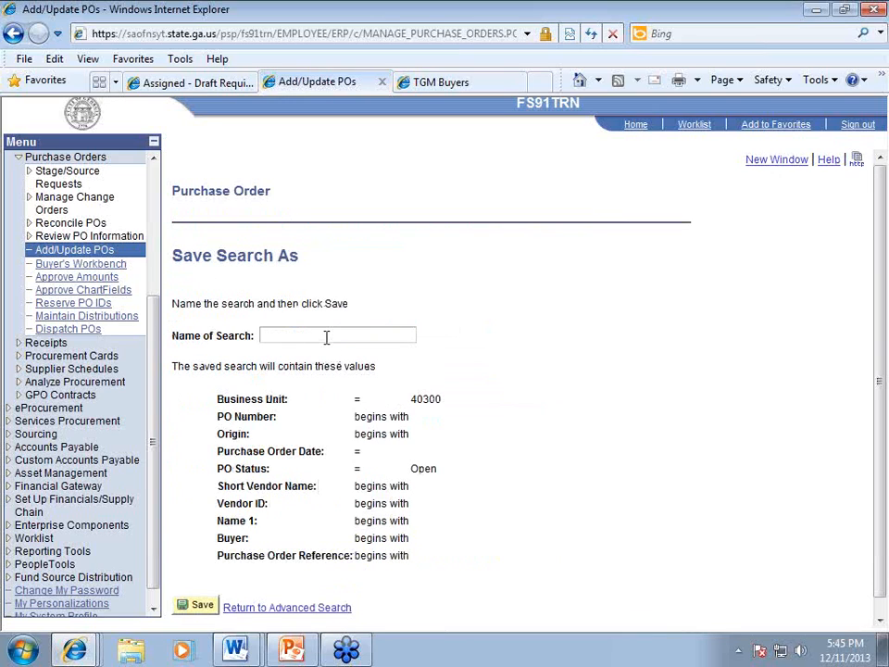
pyautogui.click(326, 337)
pyautogui.write('OPEN POS')
pyautogui.click(196, 605)
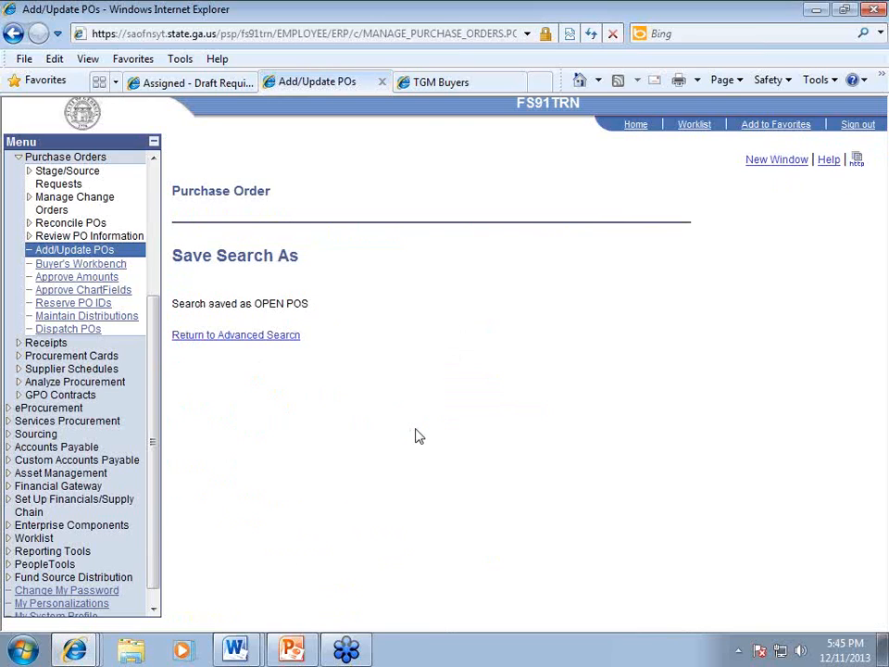
pyautogui.click(288, 340)
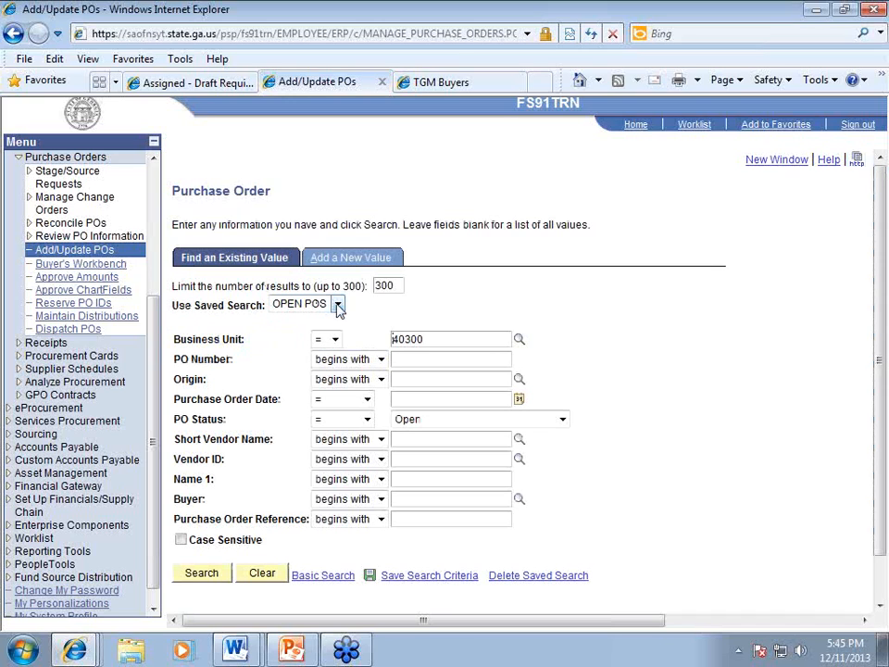
# Step: Run the OPEN POS saved search and open the 12/11/2013 Fisher Scientific purchase order
pyautogui.click(339, 310)
pyautogui.click(319, 318)
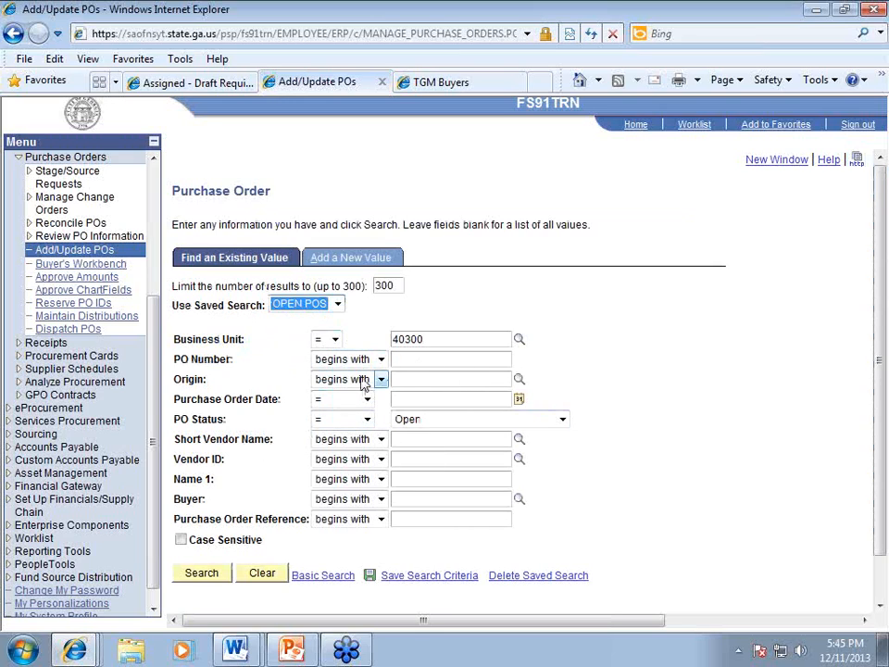
pyautogui.click(195, 574)
pyautogui.scroll(-3, 641, 420)
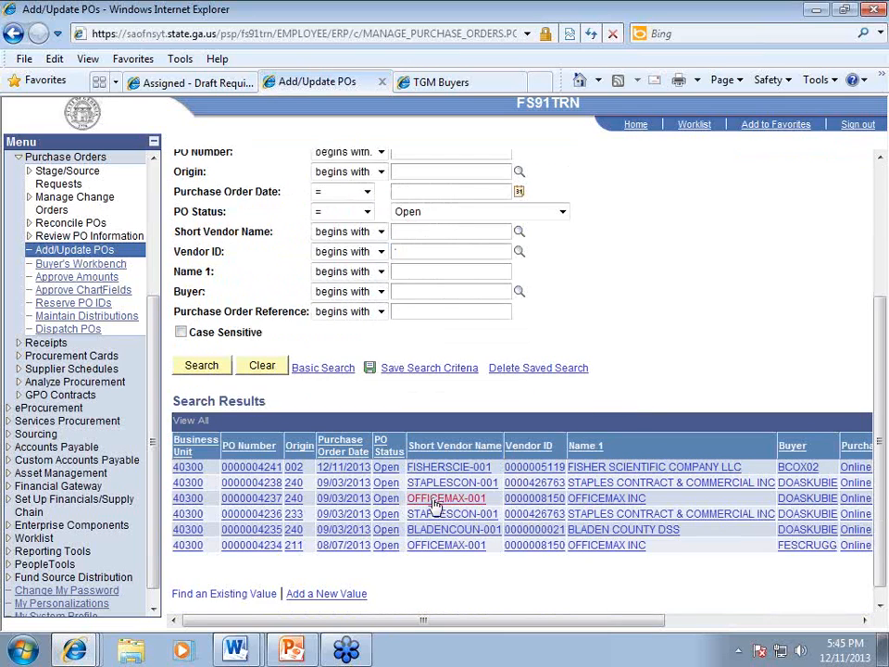
pyautogui.click(341, 472)
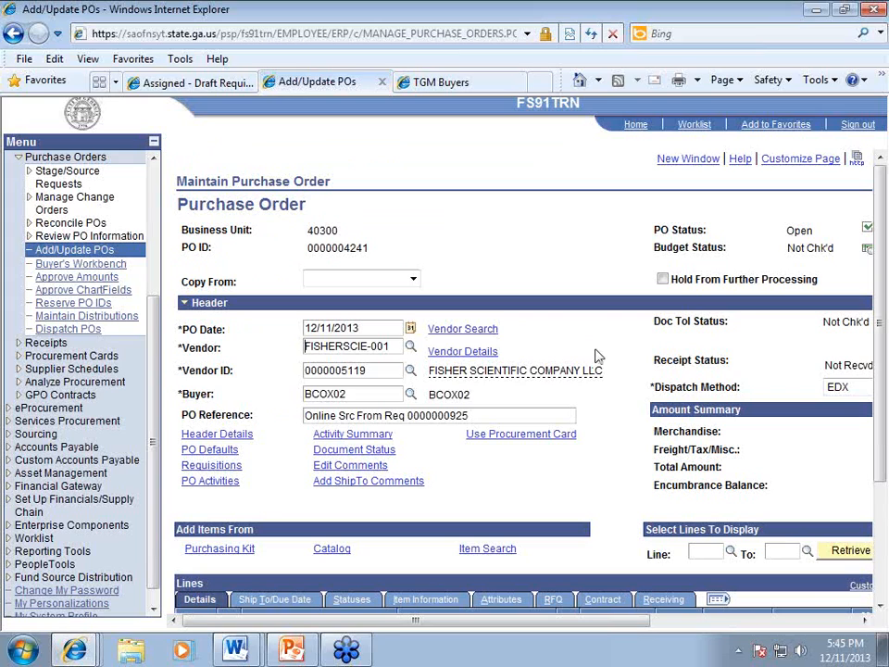
# Step: Collapse the navigation menu and view a printable version of the purchase order
pyautogui.click(153, 140)
pyautogui.doubleClick(638, 233)
pyautogui.doubleClick(638, 249)
pyautogui.click(657, 324)
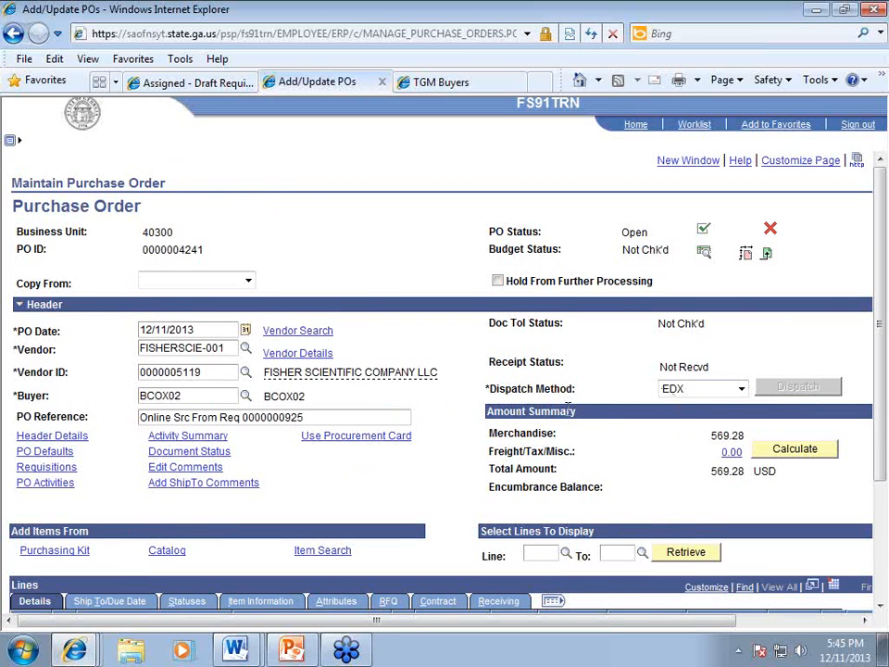
pyautogui.scroll(-4, 568, 412)
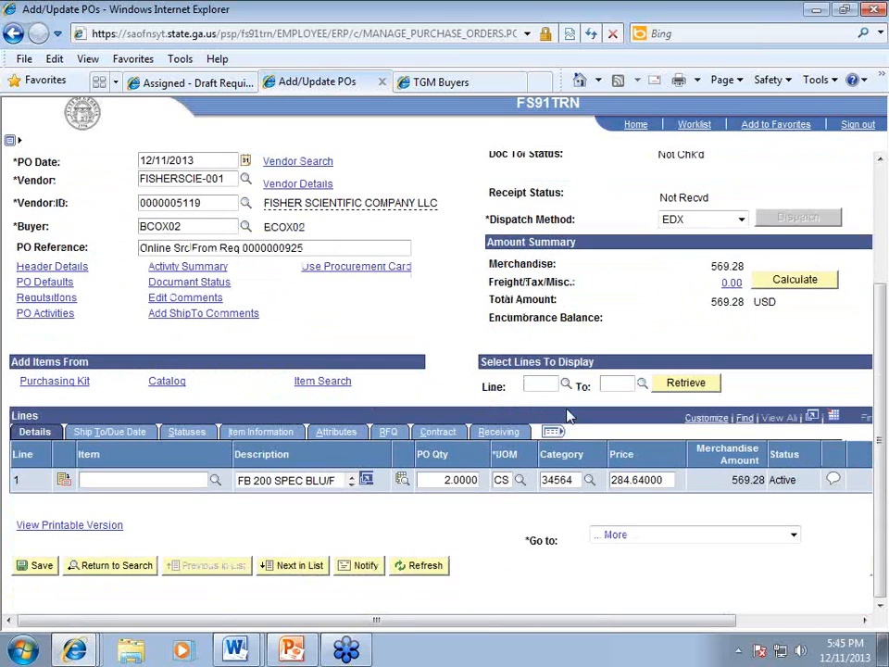
pyautogui.click(77, 526)
pyautogui.scroll(3, 327, 344)
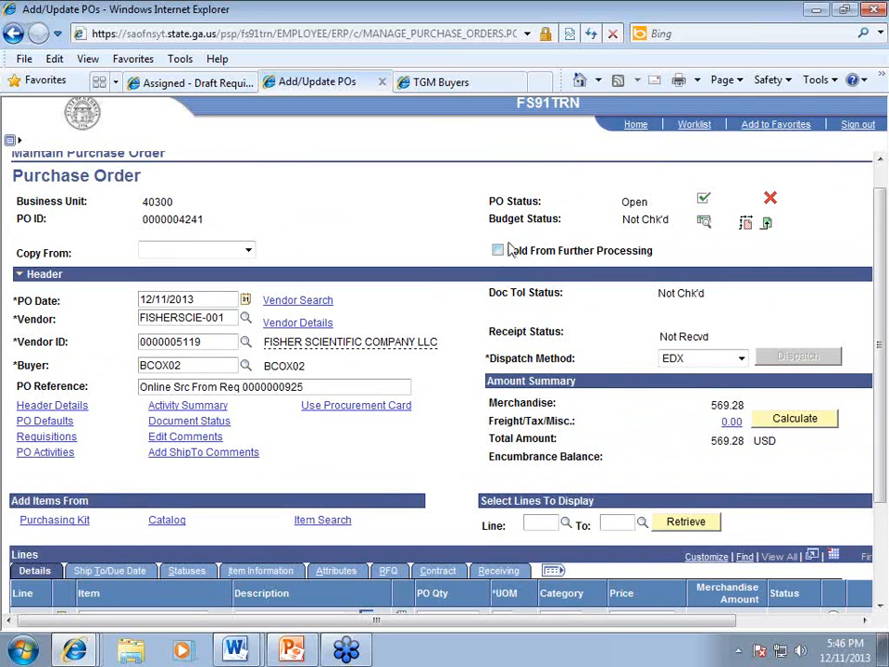
# Step: In Header Details, replace the PO Type with SWCM (SWC-Mandatory) and confirm
pyautogui.click(56, 409)
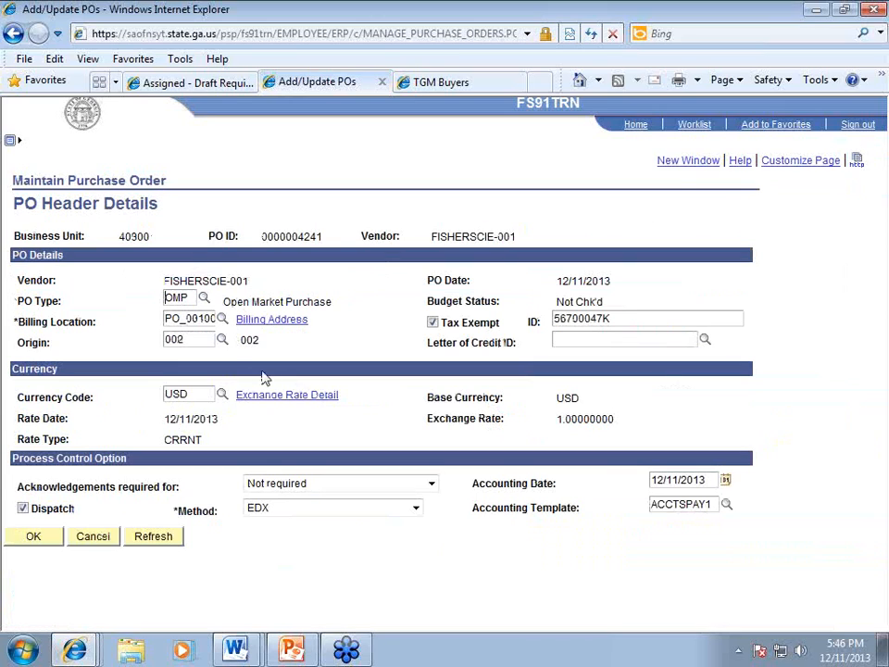
pyautogui.click(195, 298)
pyautogui.press('BackSpace')
pyautogui.press('BackSpace')
pyautogui.press('BackSpace')
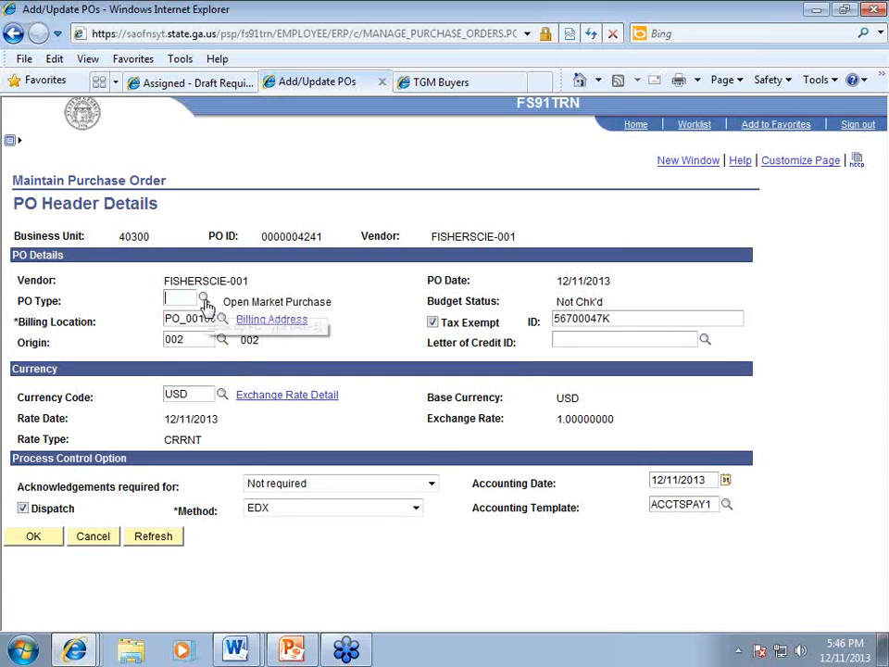
pyautogui.click(387, 433)
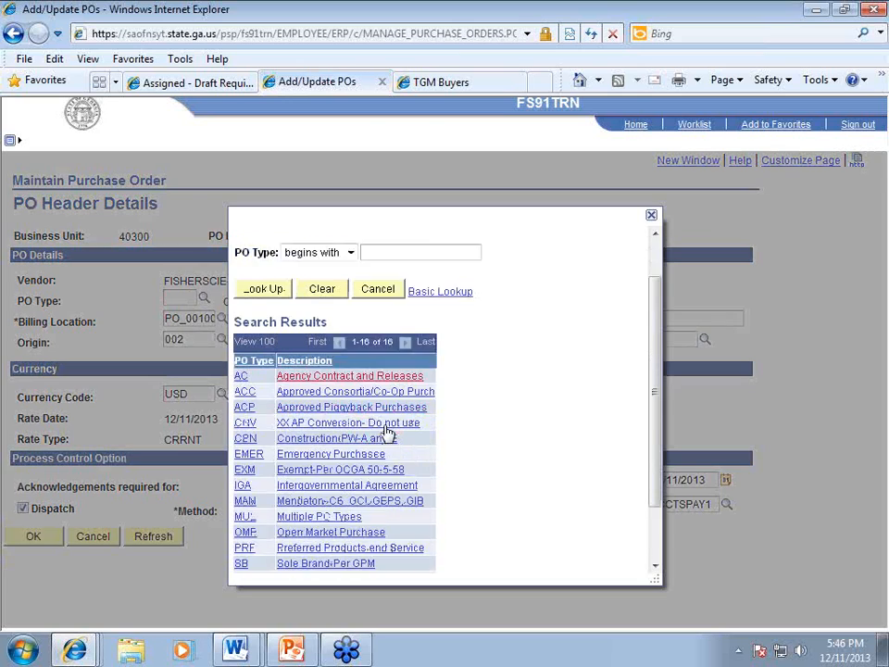
pyautogui.scroll(-2, 390, 431)
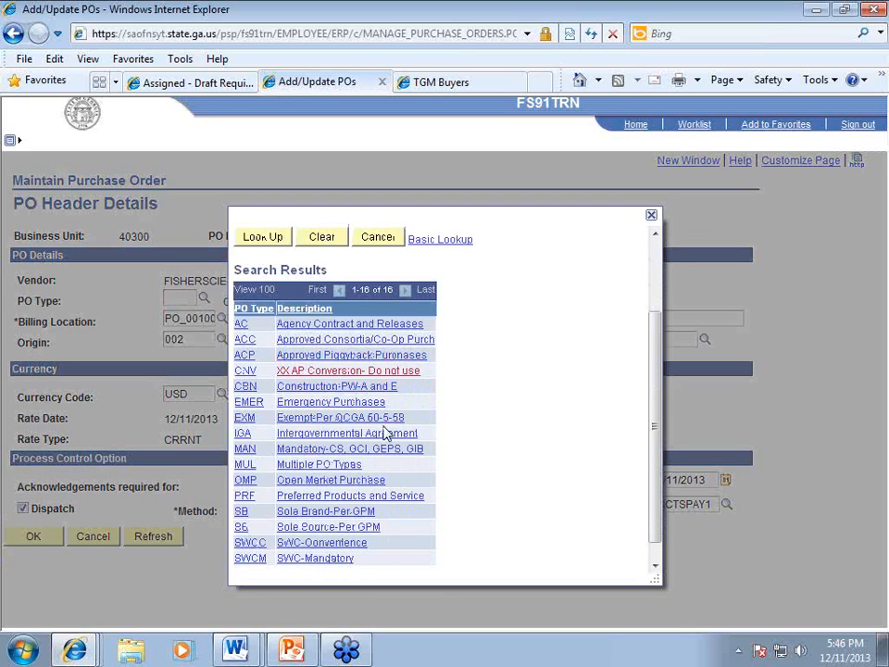
pyautogui.click(249, 558)
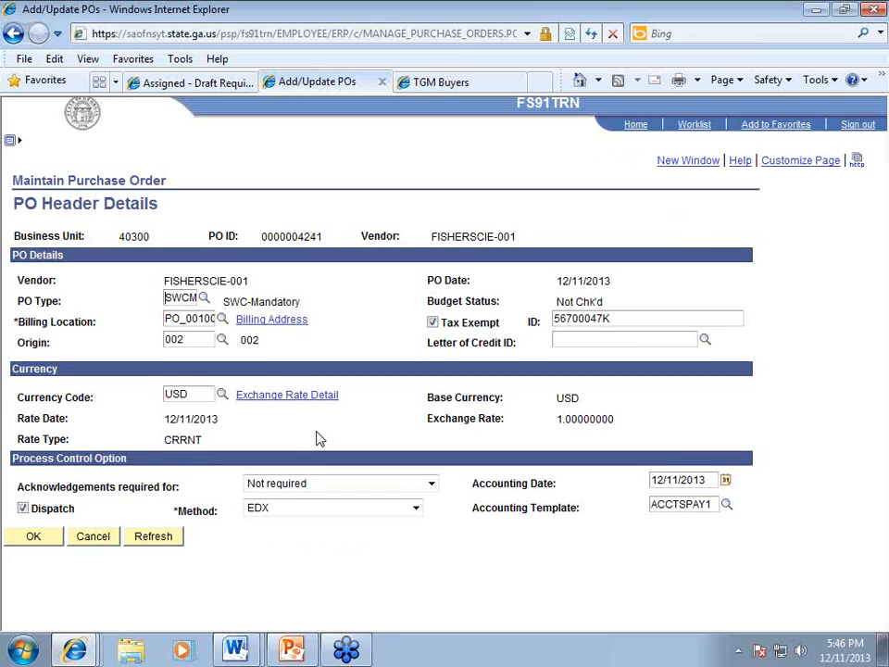
pyautogui.click(29, 536)
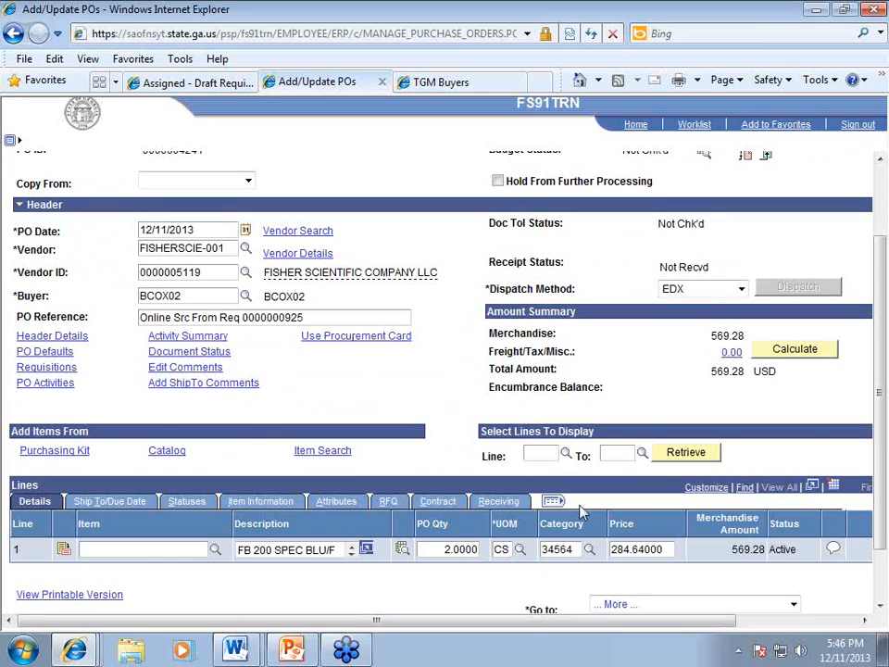
pyautogui.click(580, 550)
pyautogui.press('BackSpace')
pyautogui.click(589, 552)
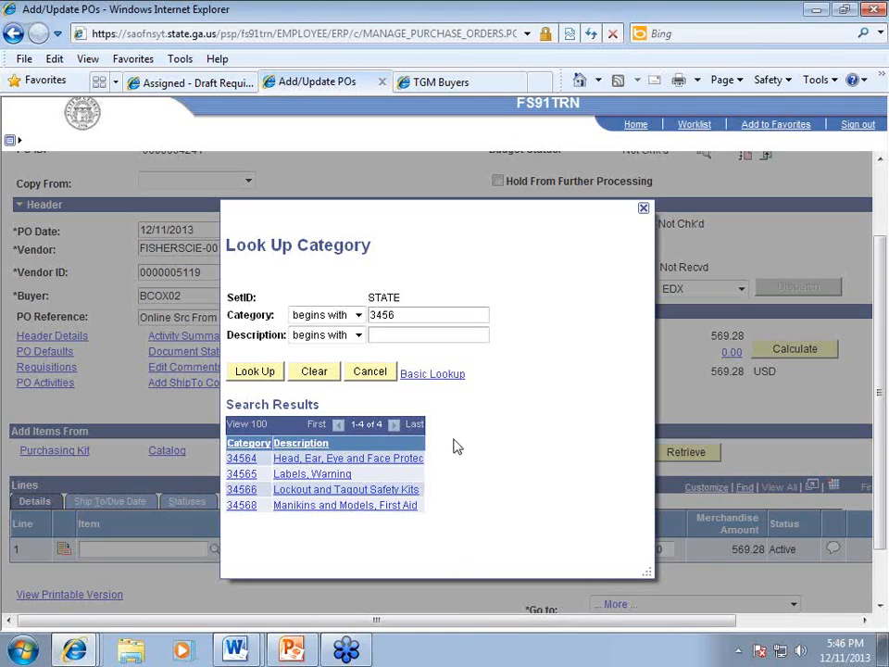
pyautogui.click(243, 458)
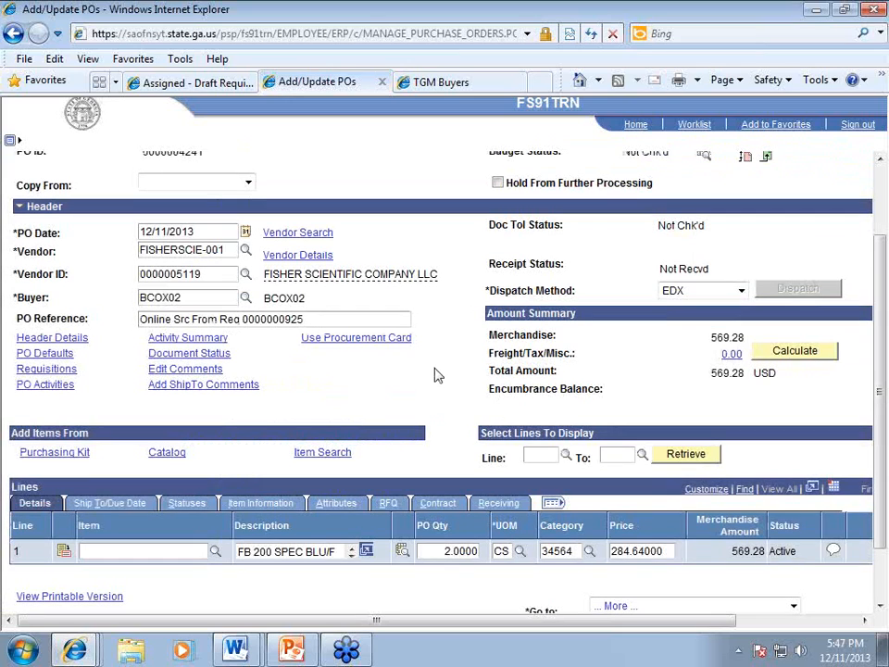
pyautogui.scroll(2, 438, 375)
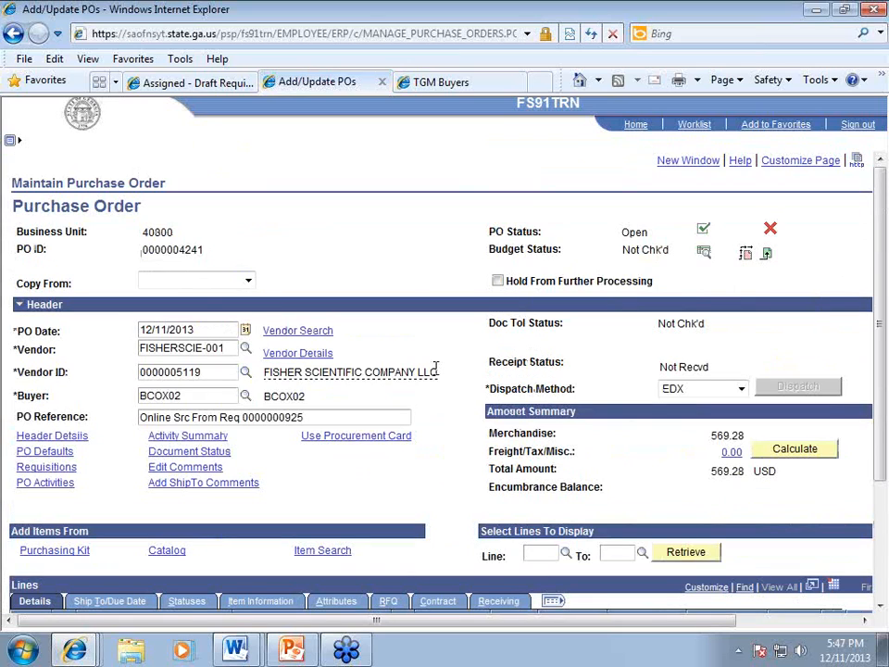
pyautogui.click(207, 470)
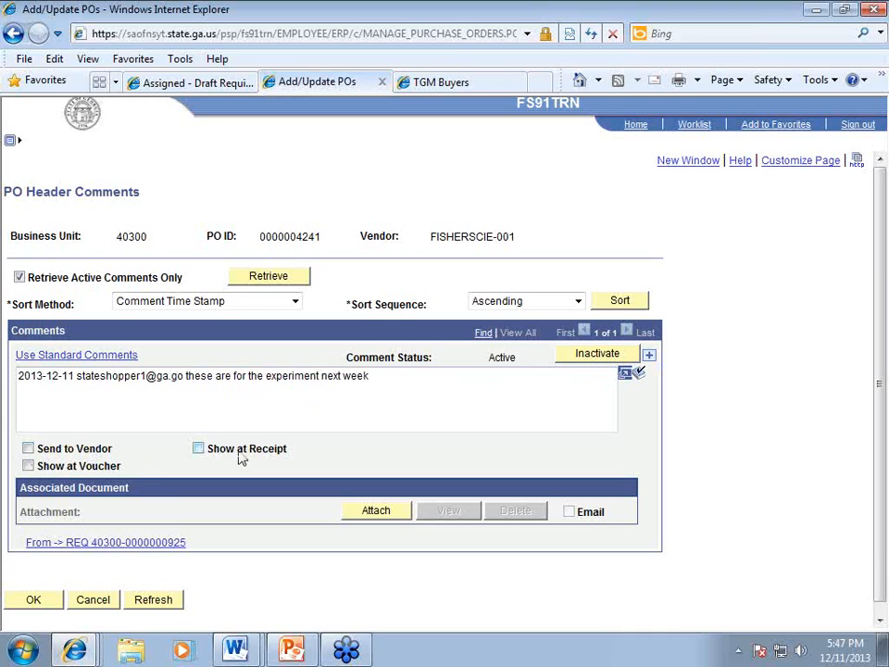
pyautogui.click(32, 601)
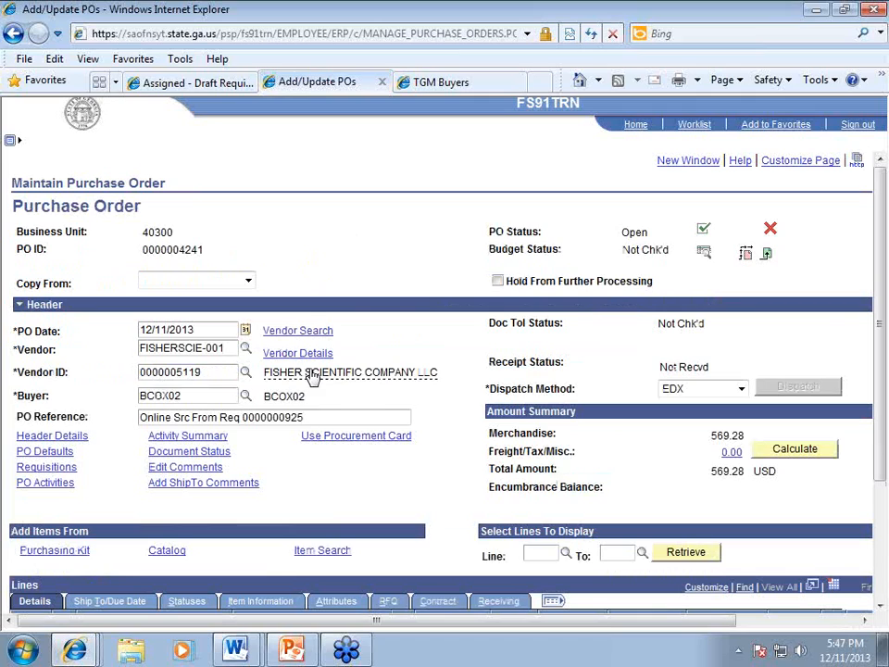
# Step: Assign the VISA procurement card as the Fisher Scientific order's payment card
pyautogui.moveTo(407, 372)
pyautogui.click(350, 447)
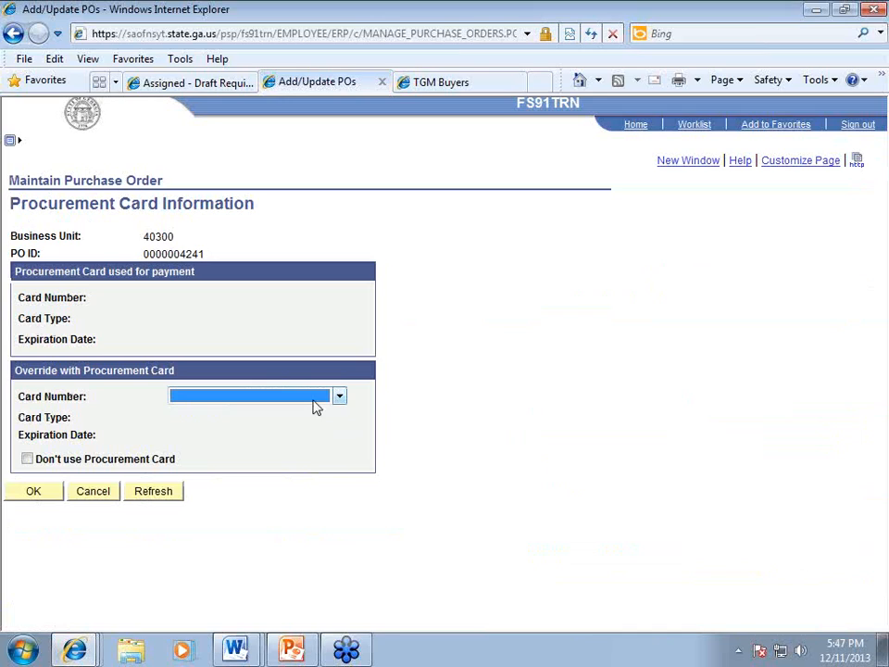
pyautogui.click(315, 401)
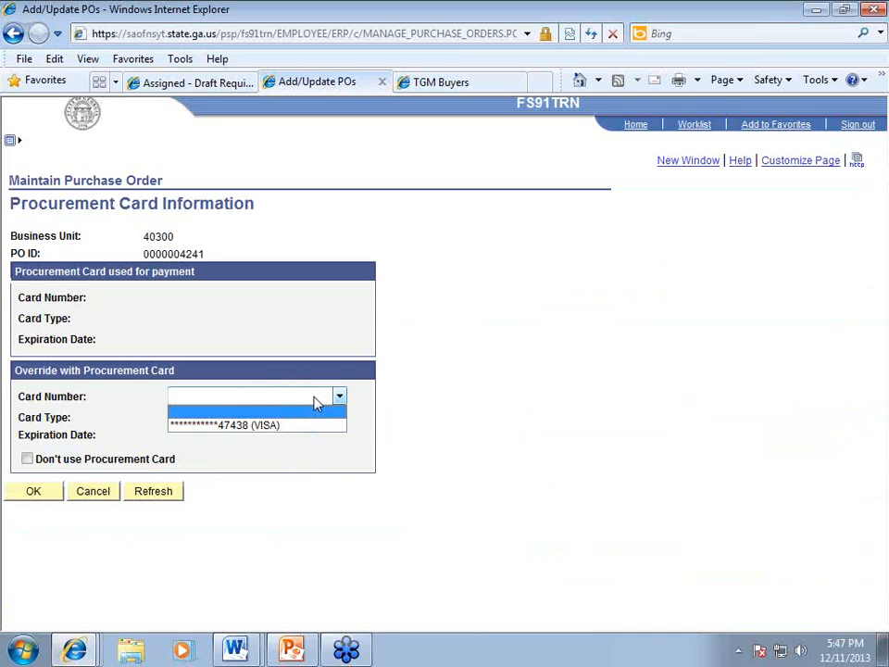
pyautogui.click(295, 425)
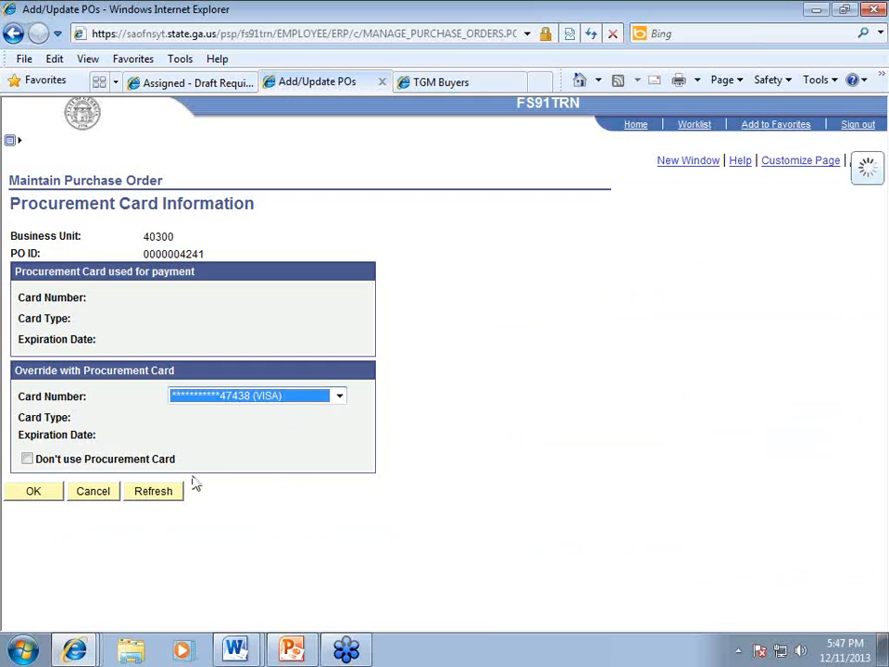
pyautogui.click(31, 493)
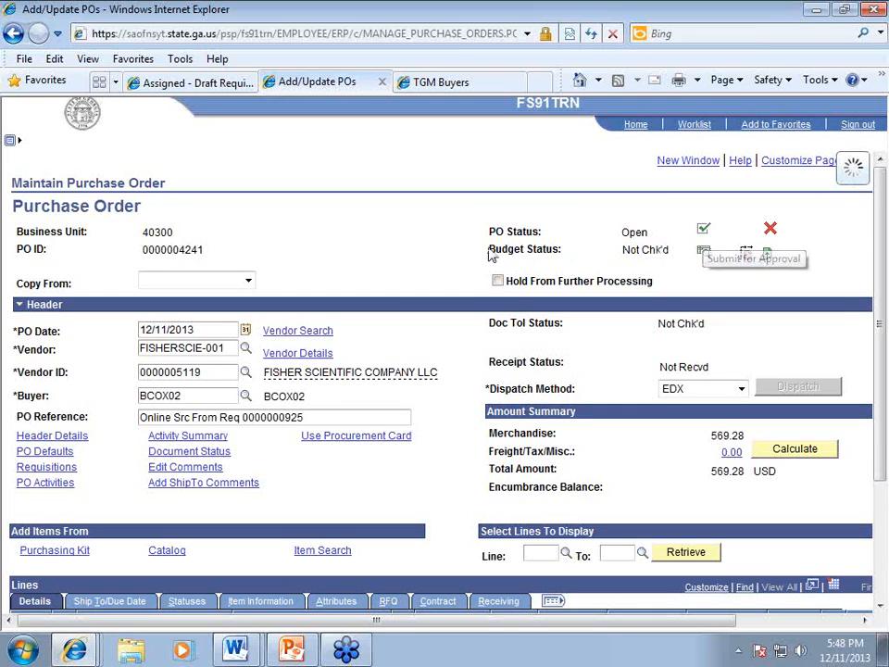
# Step: Save the PO as Pend Appr, browse Approve Amounts and ChartFields, then return to Add/Update POs
pyautogui.click(704, 231)
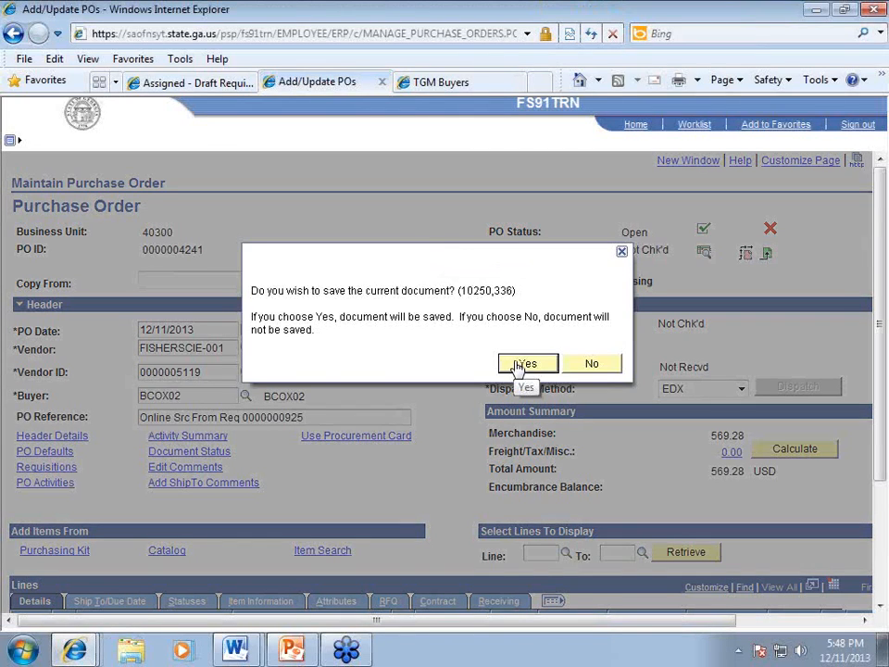
pyautogui.click(522, 364)
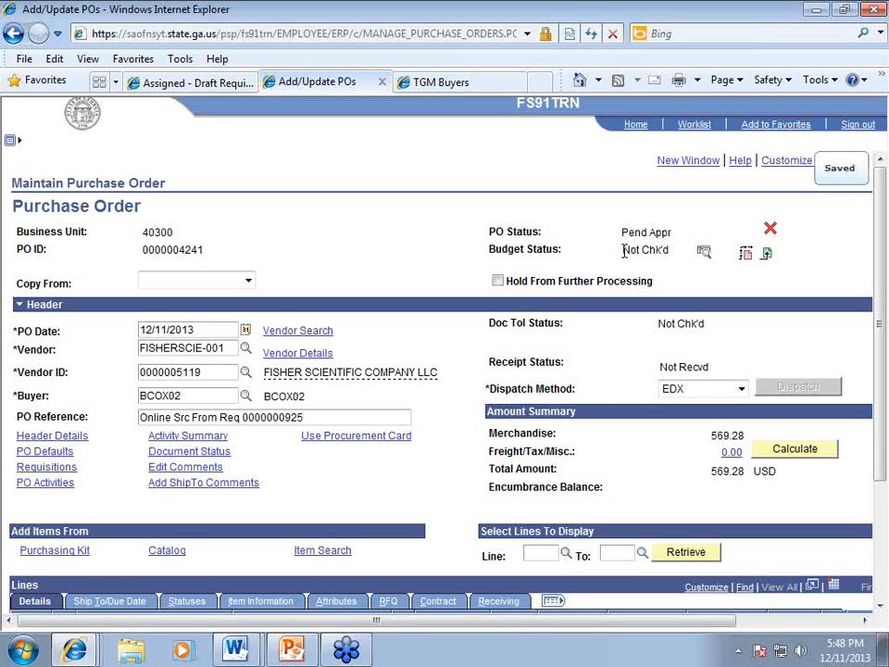
pyautogui.click(10, 140)
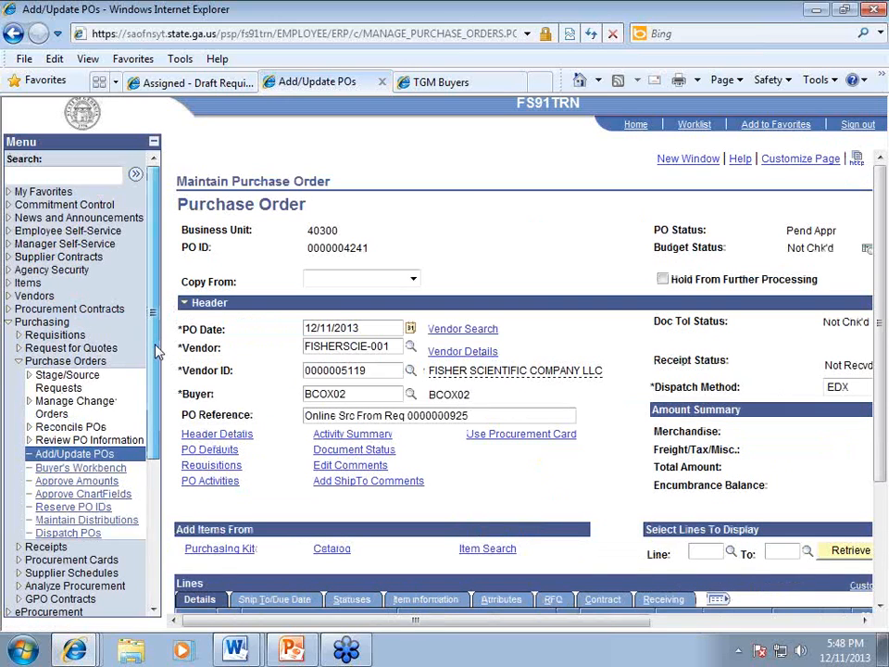
pyautogui.moveTo(155, 346); pyautogui.dragTo(156, 350)
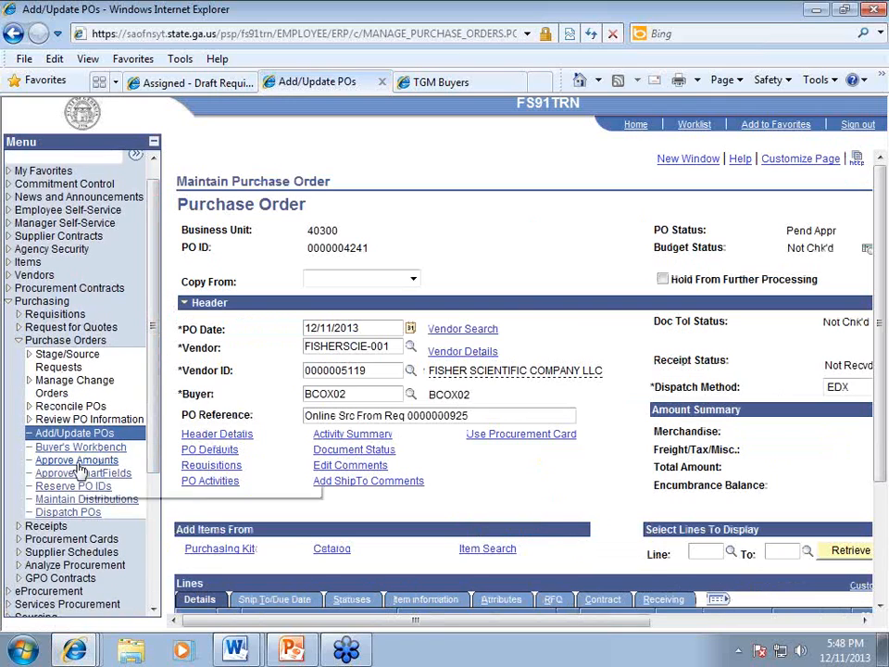
pyautogui.click(77, 460)
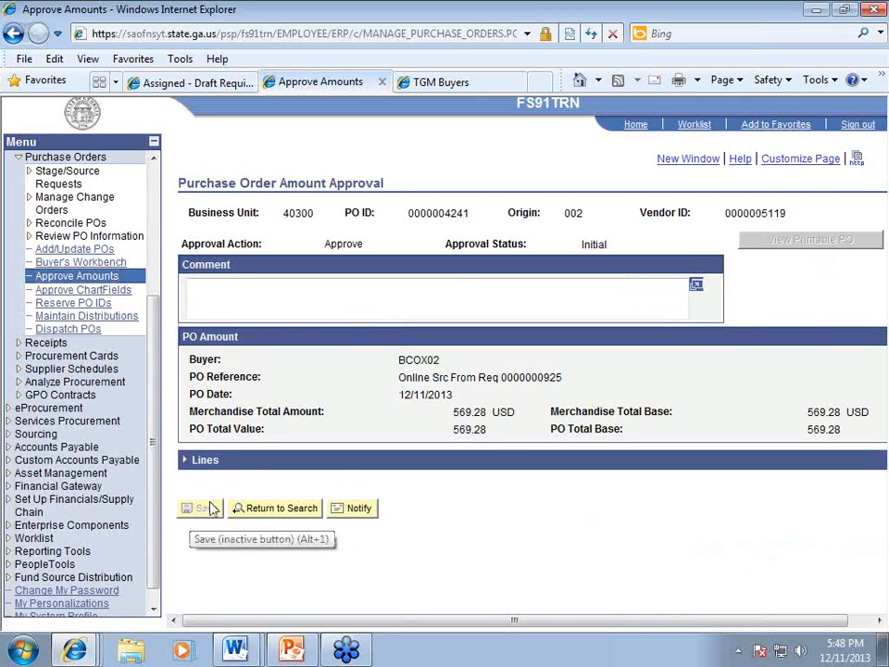
pyautogui.click(97, 292)
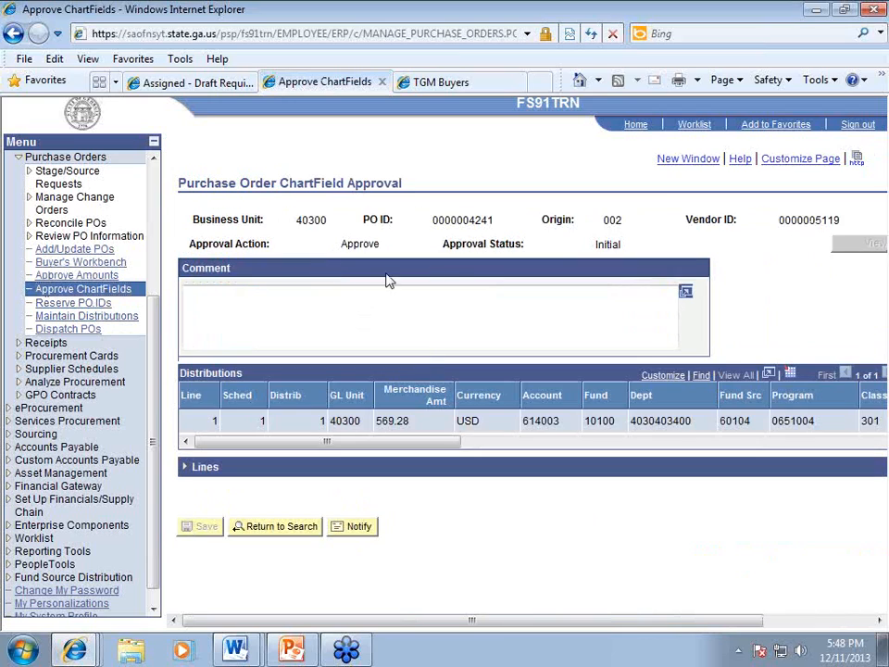
pyautogui.click(85, 250)
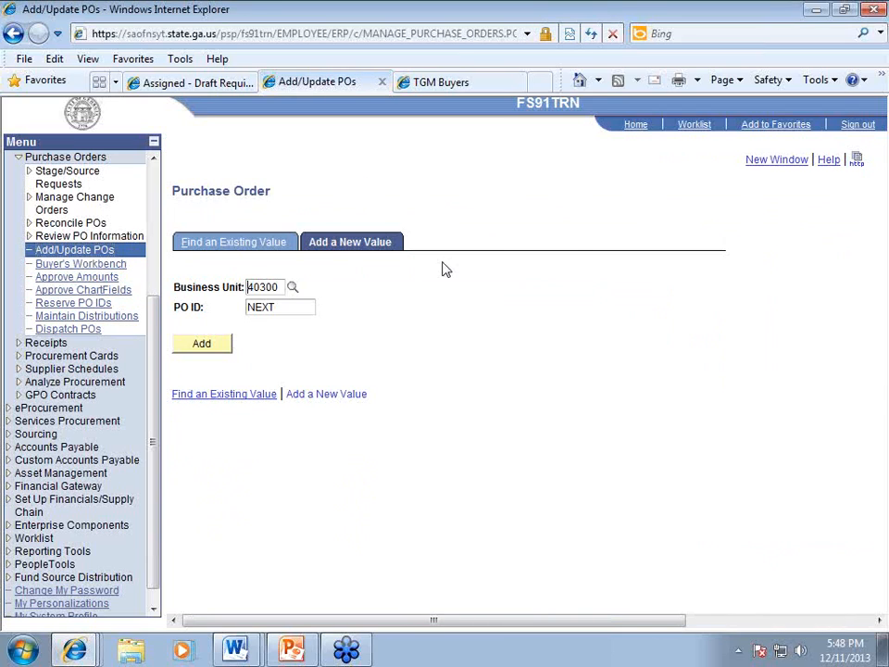
# Step: Switch to Find an Existing Value, then sign out of PeopleSoft Financials
pyautogui.click(235, 245)
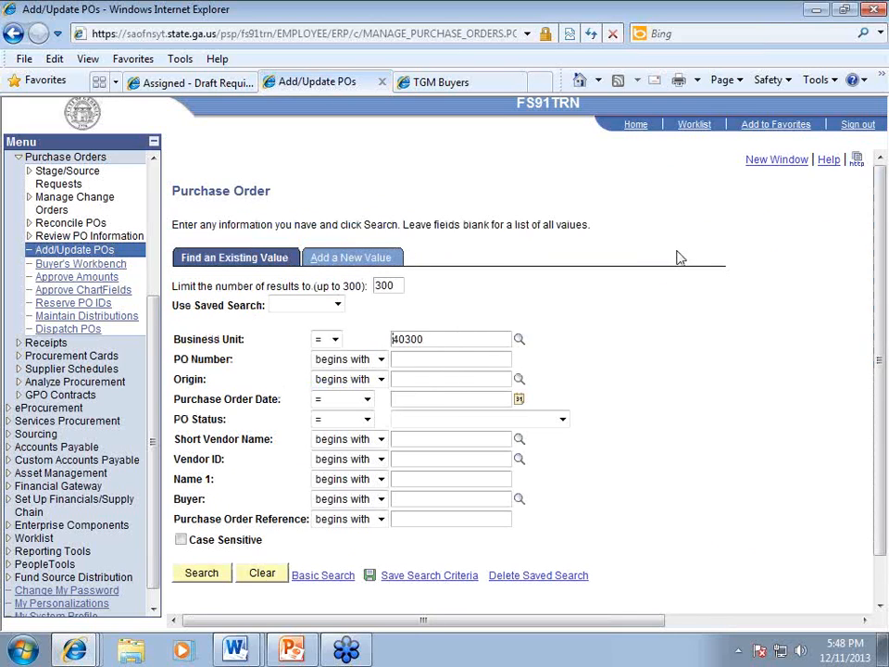
pyautogui.moveTo(570, 624); pyautogui.dragTo(555, 627)
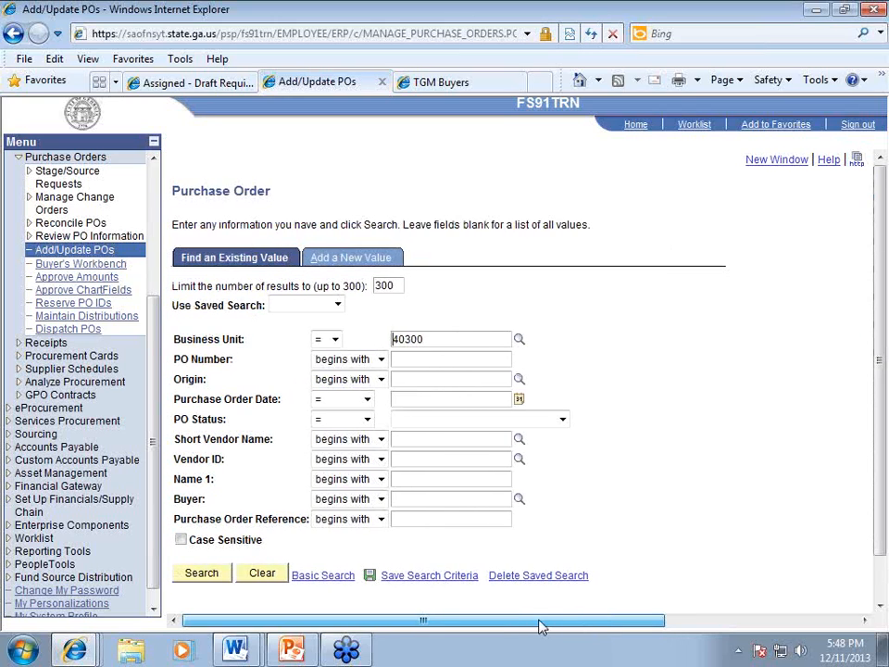
pyautogui.click(857, 125)
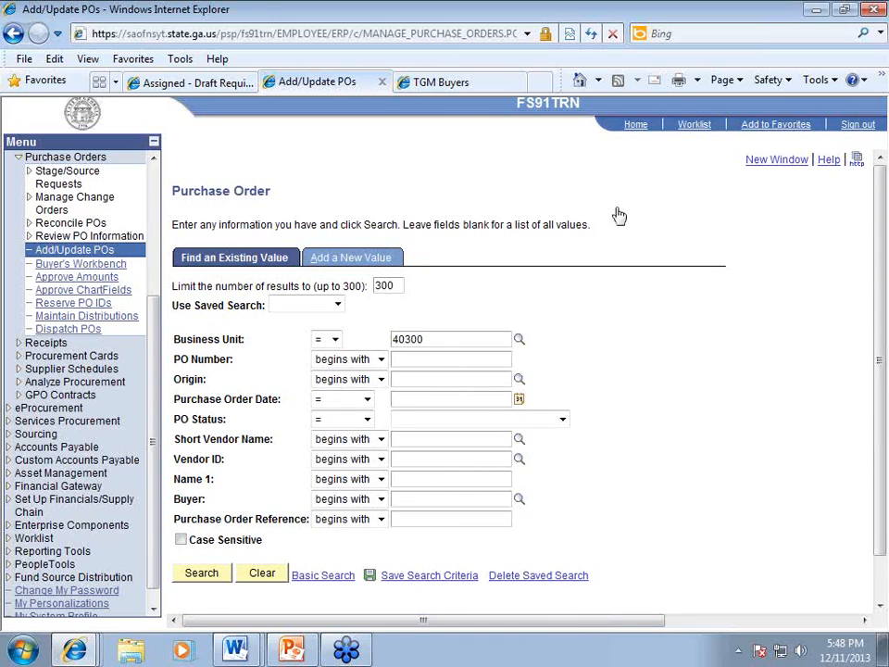
# Step: Sign back in to PeopleSoft Financials with the user ID and password
pyautogui.press('Tab')
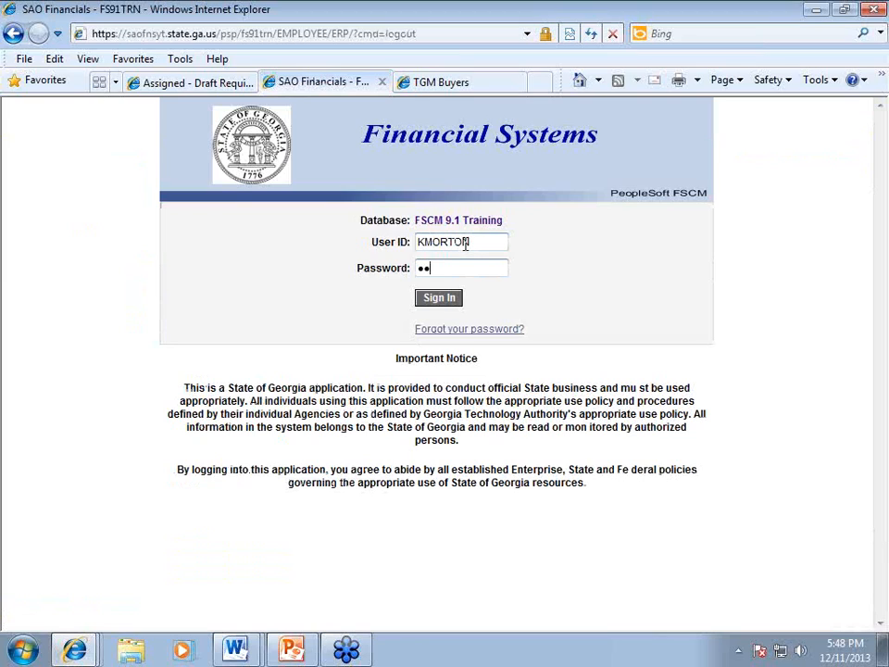
pyautogui.write('******')
pyautogui.press('Return')
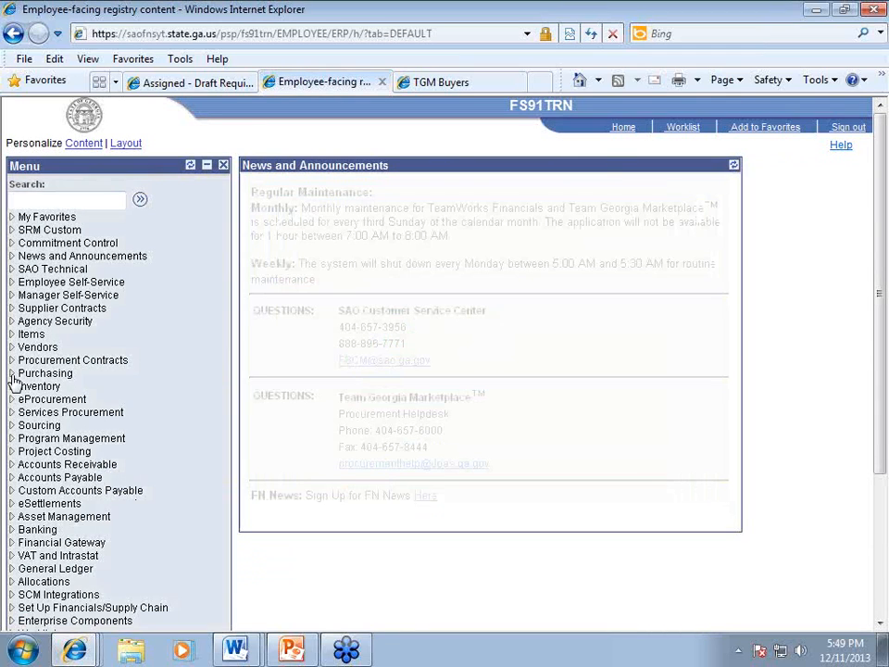
pyautogui.click(13, 374)
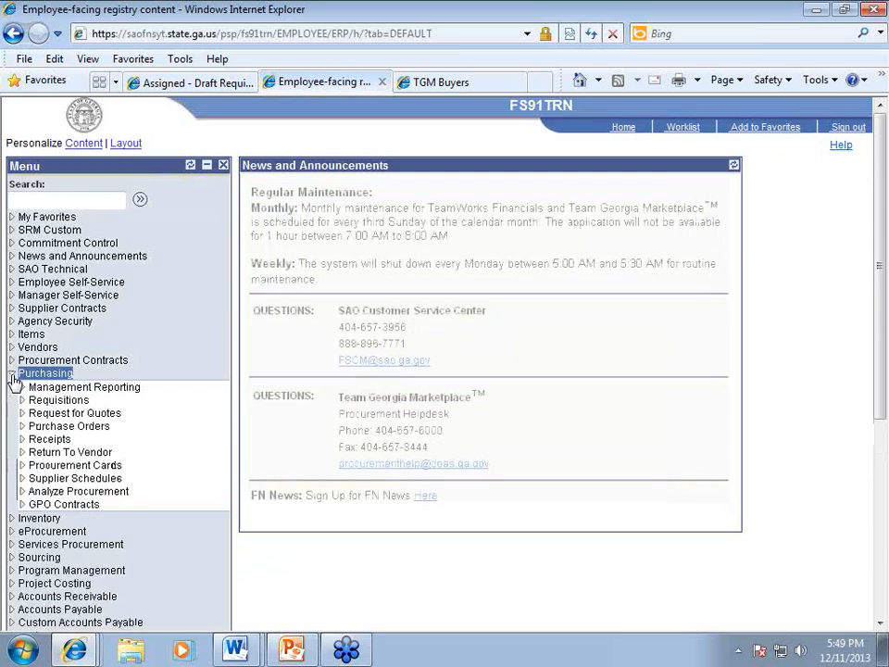
pyautogui.click(22, 427)
pyautogui.click(97, 544)
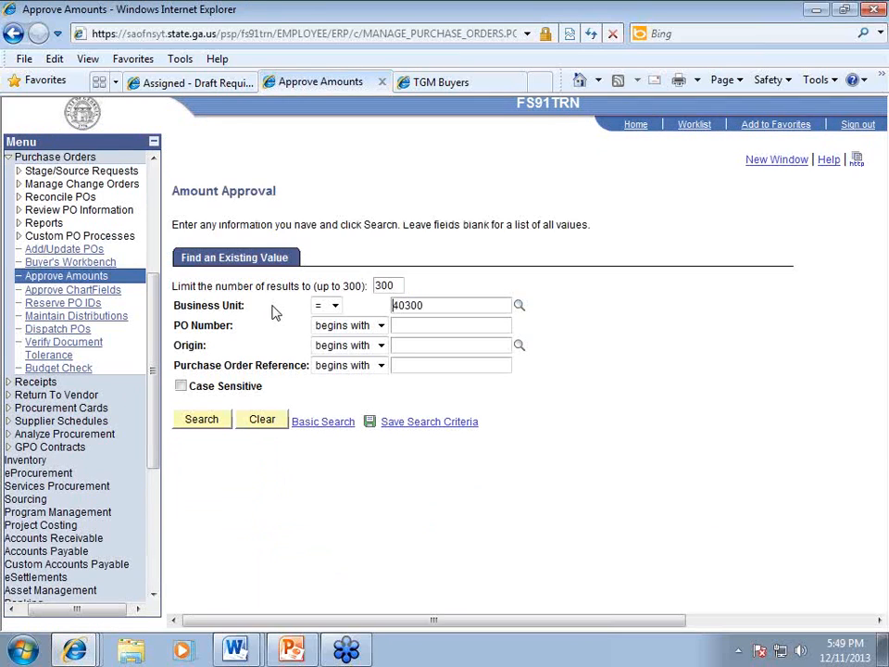
pyautogui.click(203, 421)
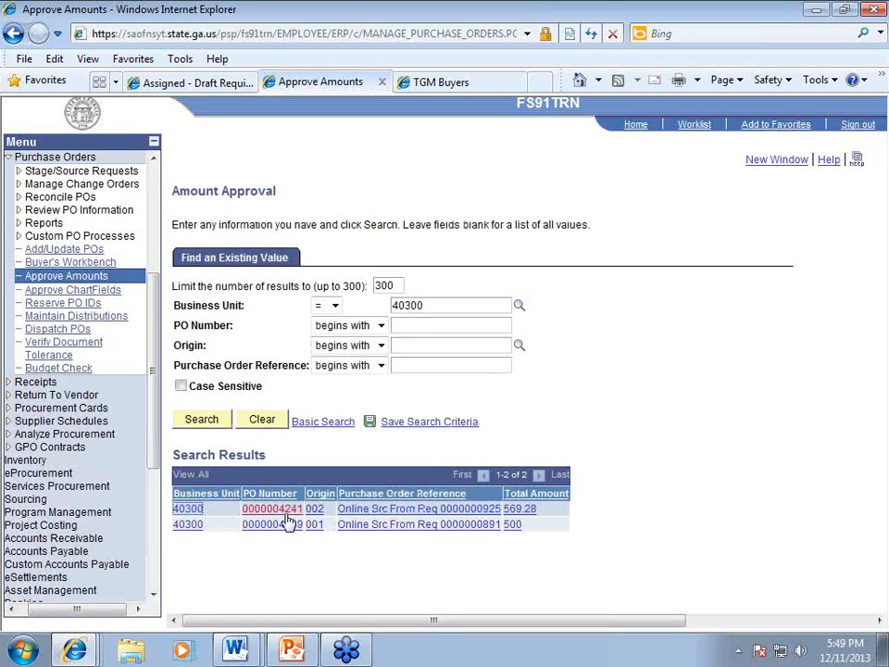
pyautogui.click(297, 509)
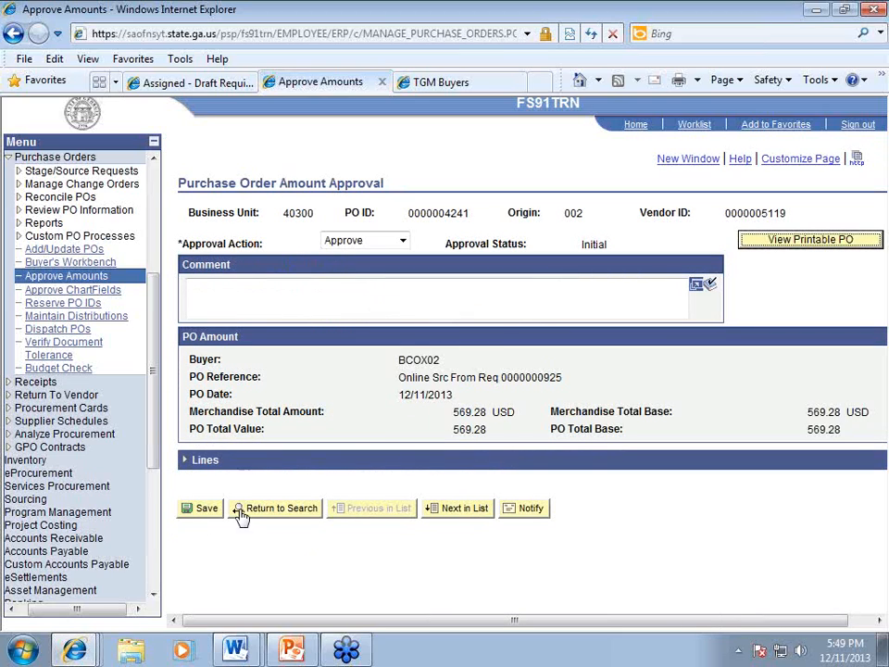
pyautogui.click(204, 510)
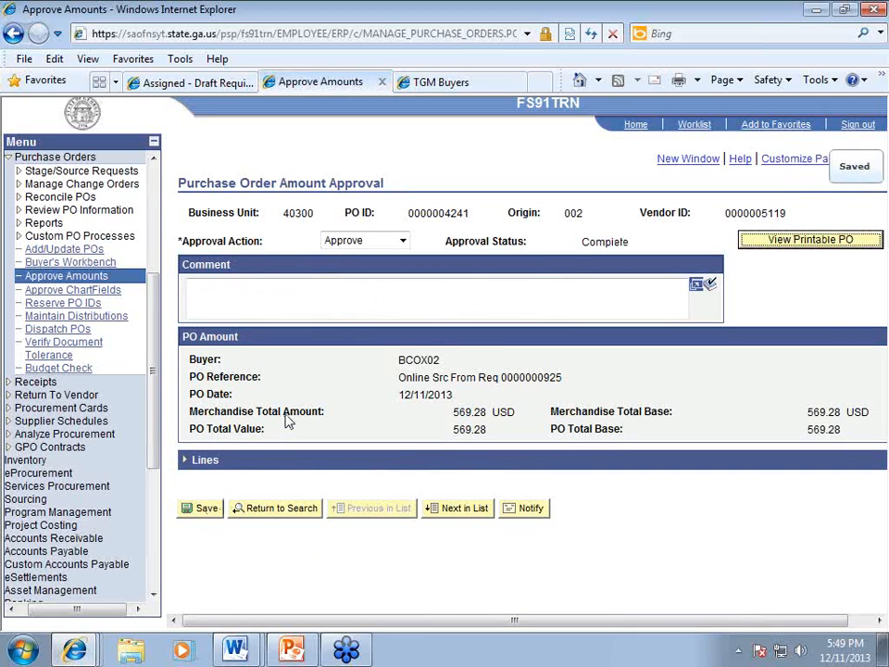
pyautogui.click(74, 290)
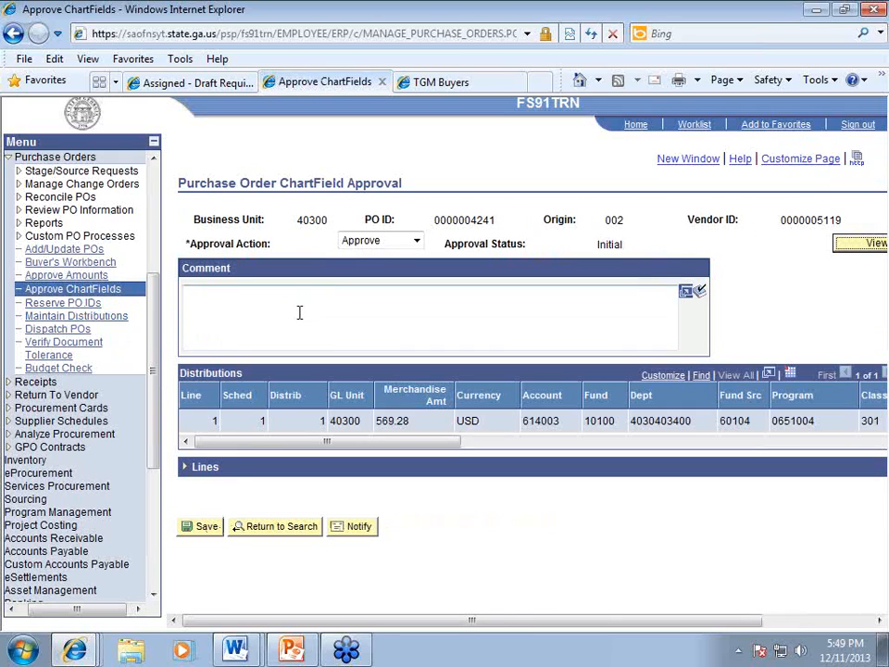
pyautogui.click(204, 528)
pyautogui.doubleClick(462, 219)
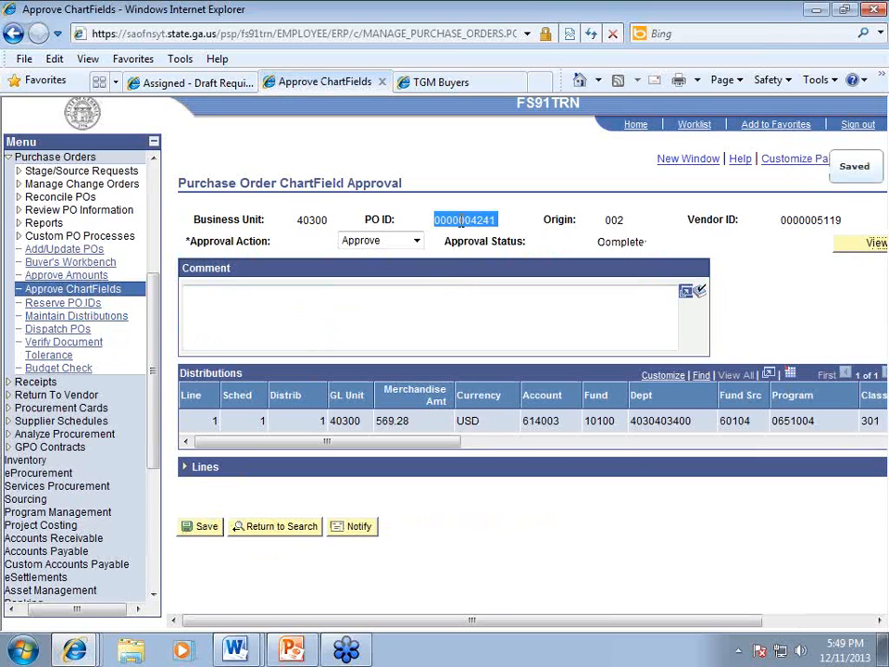
pyautogui.rightClick(462, 223)
pyautogui.click(492, 257)
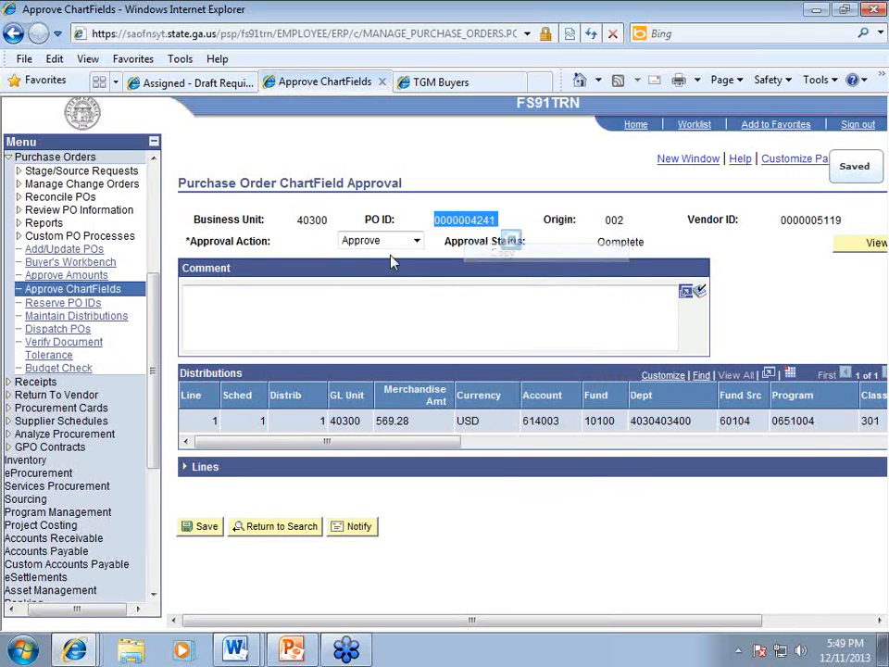
pyautogui.click(64, 252)
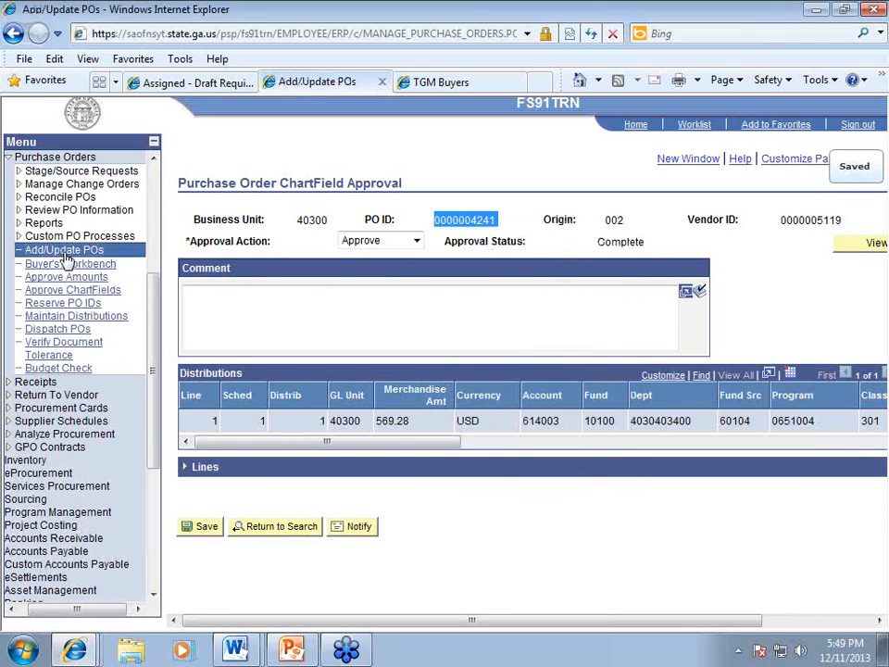
pyautogui.click(252, 247)
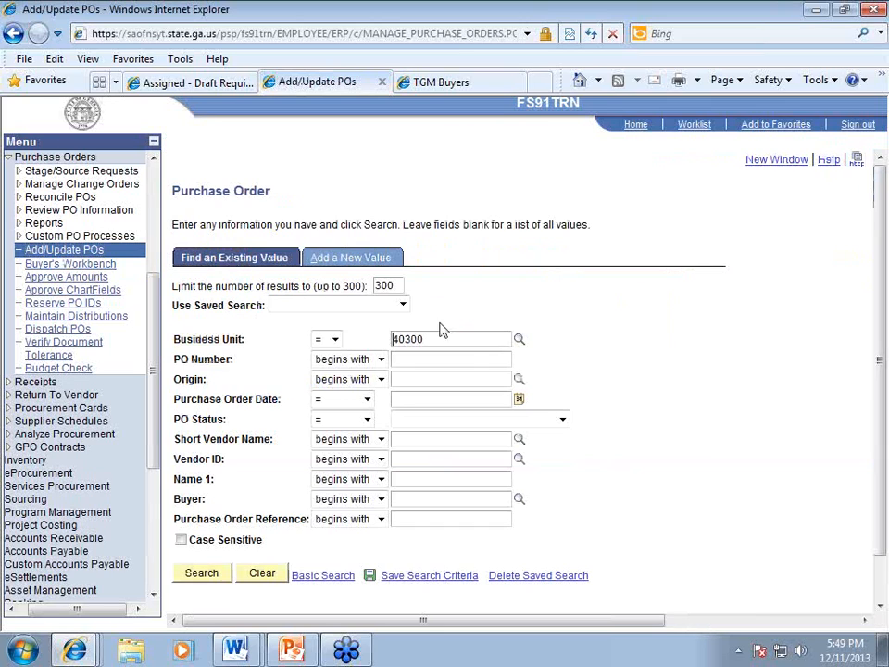
pyautogui.rightClick(424, 361)
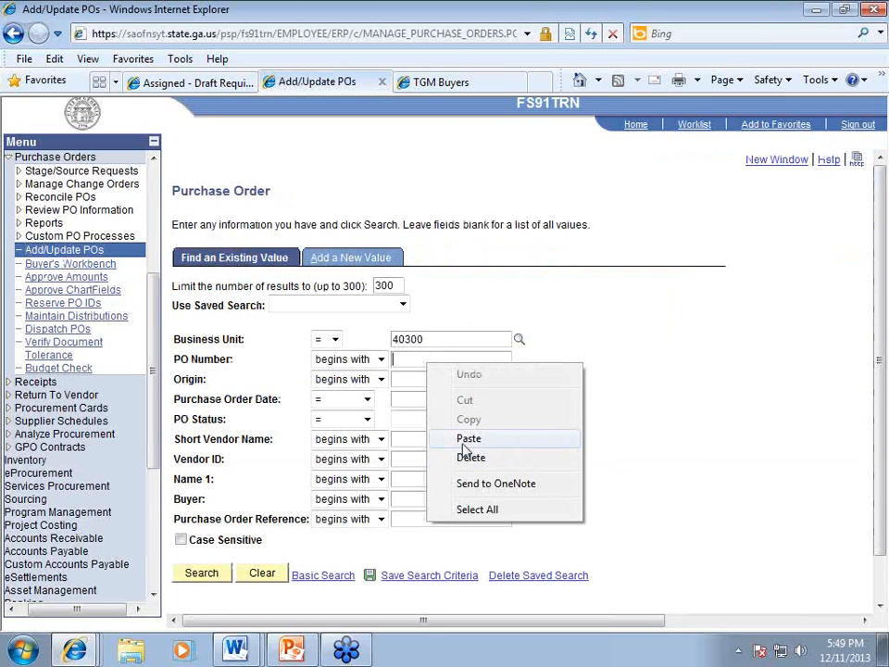
pyautogui.click(469, 439)
pyautogui.click(207, 574)
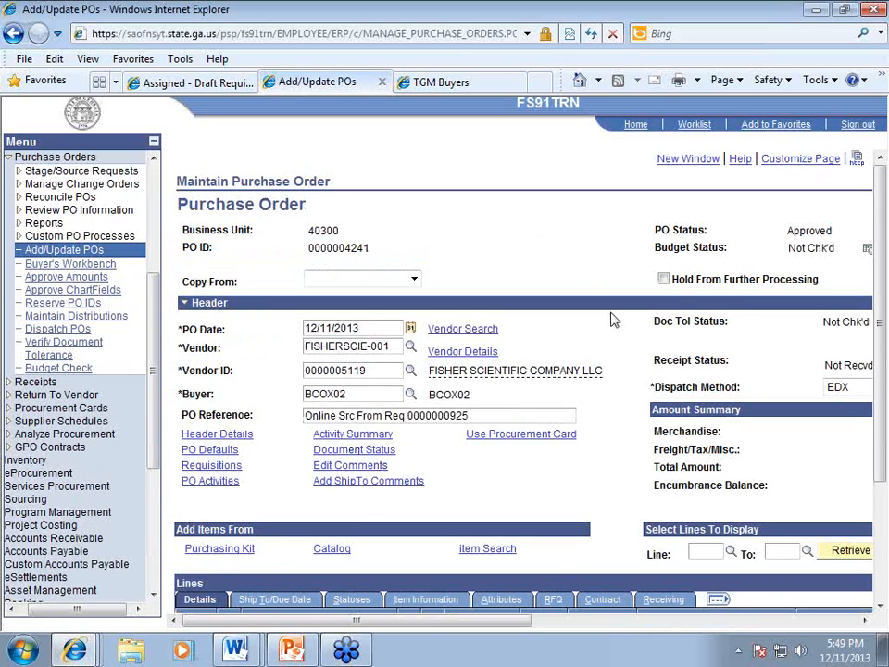
pyautogui.moveTo(512, 621); pyautogui.dragTo(624, 620)
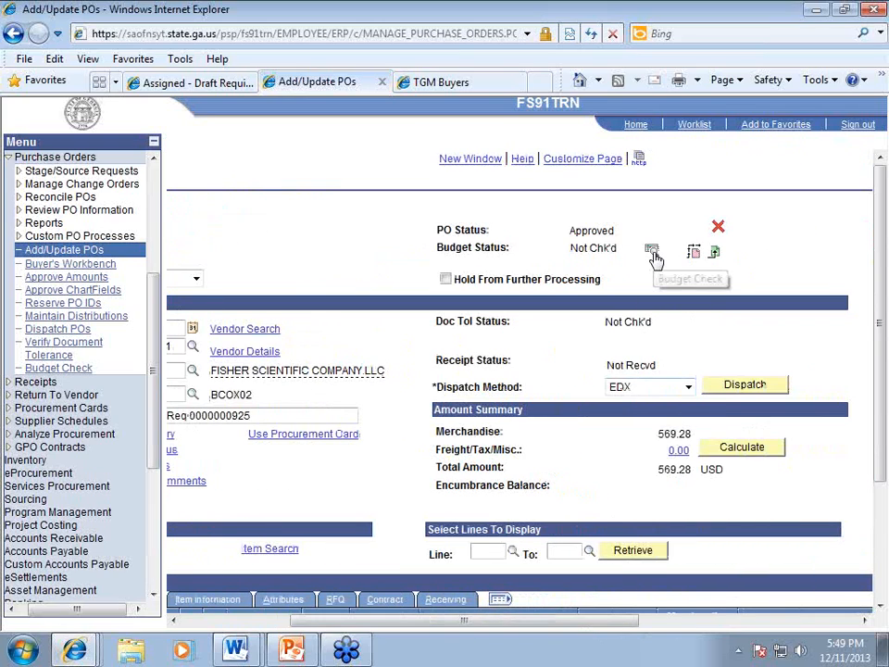
pyautogui.click(652, 252)
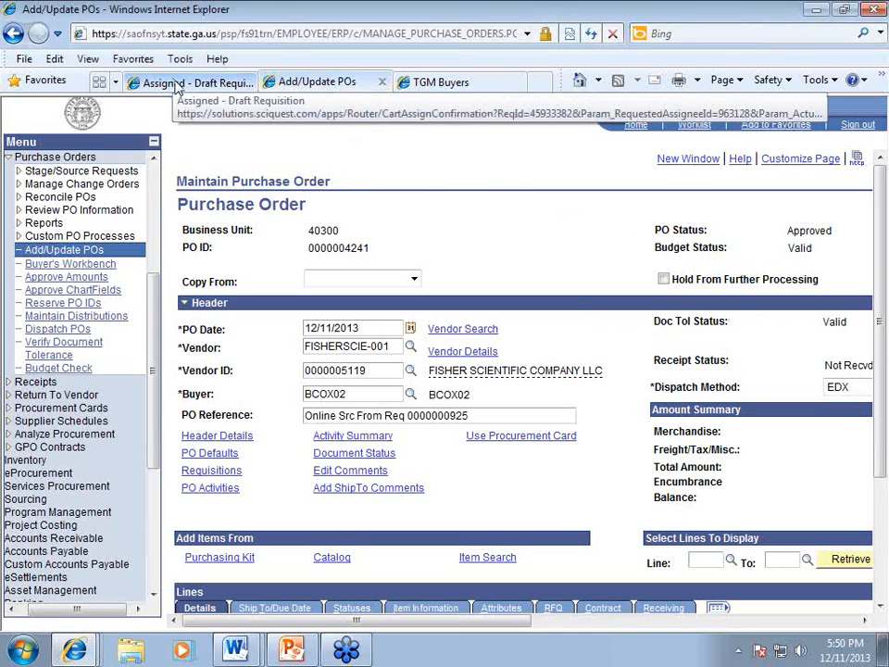
# Step: Log out of the marketplace and reload its sign-in page from the TGM favorite
pyautogui.click(176, 86)
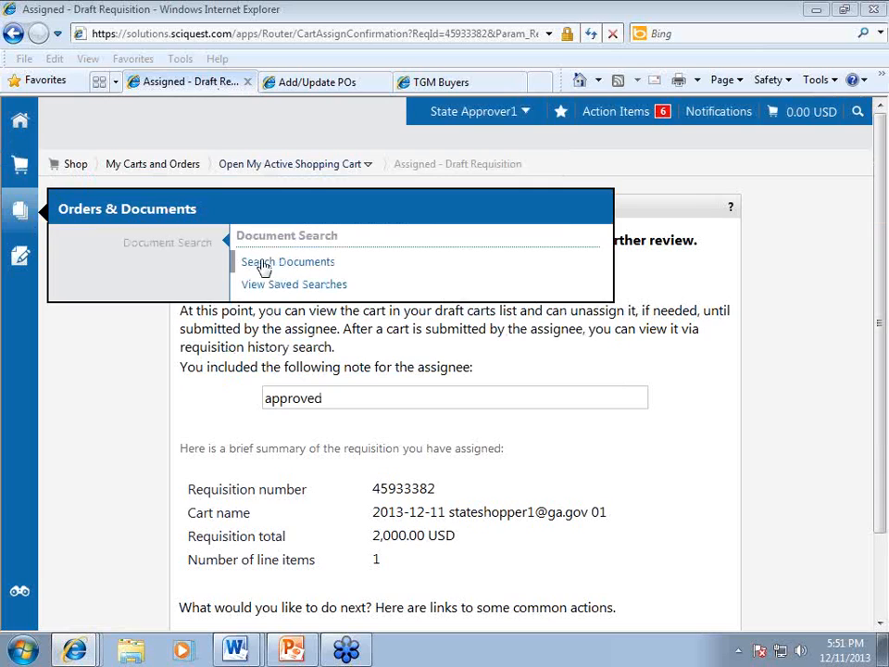
pyautogui.click(525, 113)
pyautogui.click(462, 210)
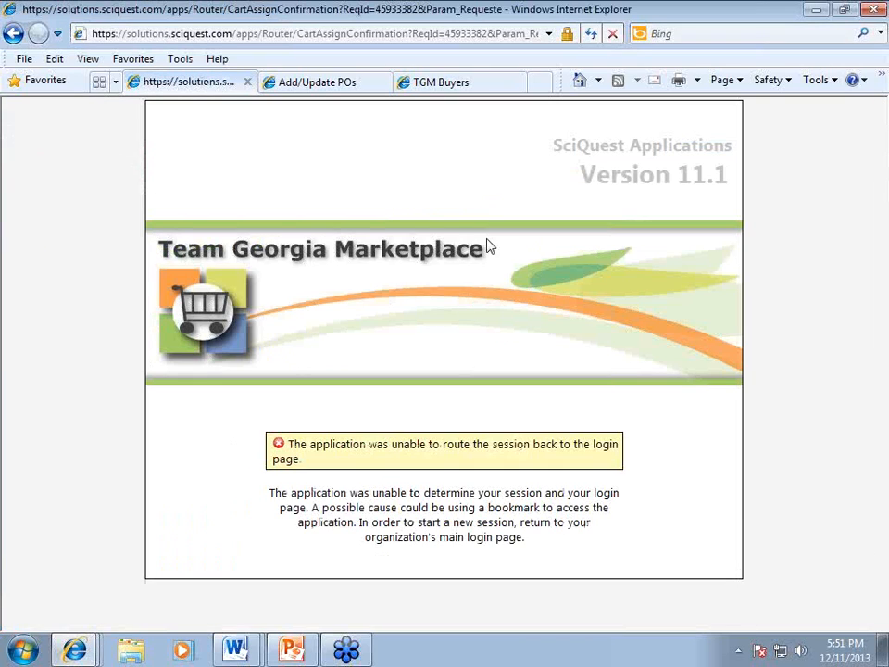
pyautogui.click(144, 61)
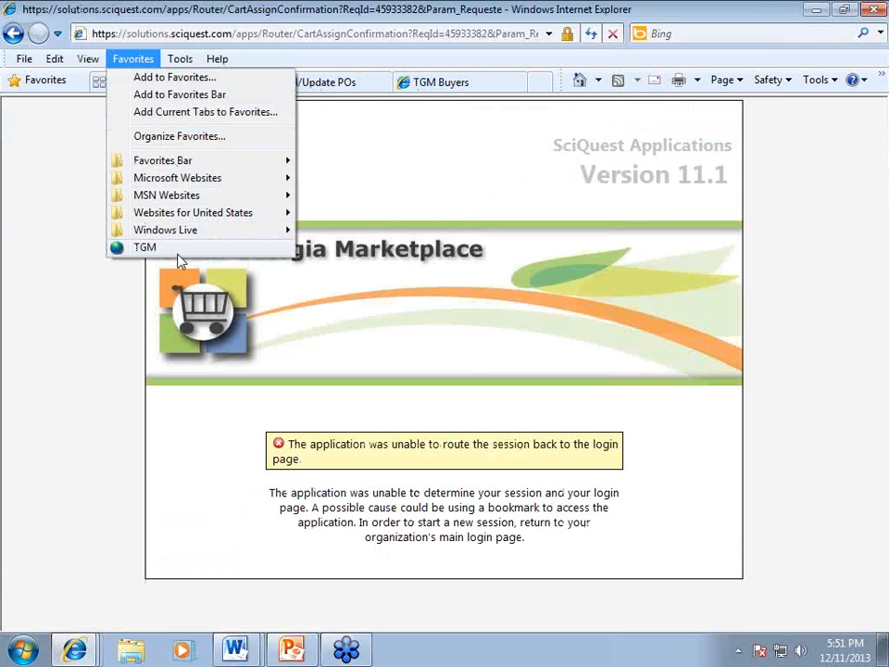
pyautogui.click(177, 250)
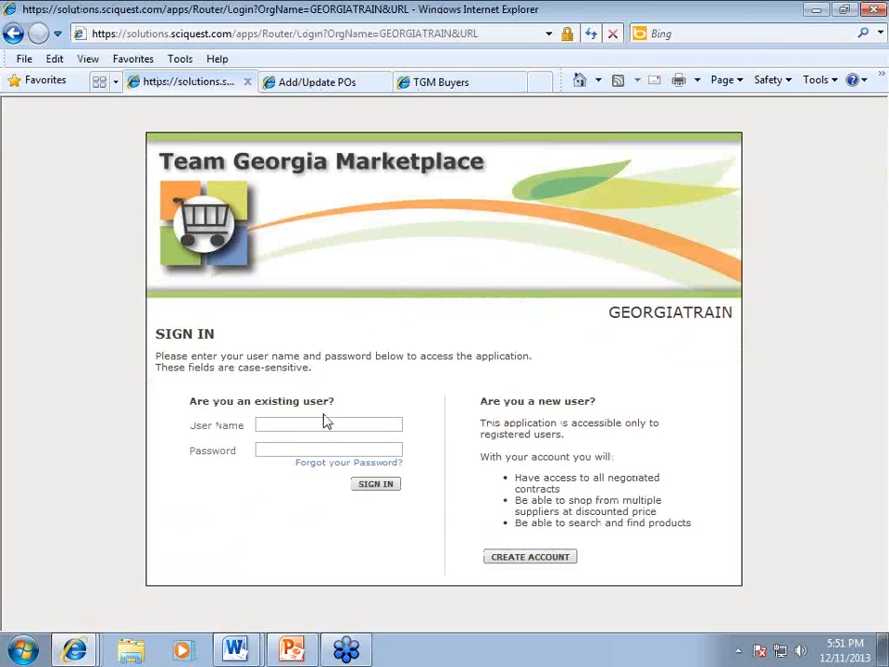
# Step: Sign in to the Team Georgia Marketplace training environment with the user name and password
pyautogui.write('KMMOR')
pyautogui.press('BackSpace')
pyautogui.press('BackSpace')
pyautogui.press('BackSpace')
pyautogui.press('BackSpace')
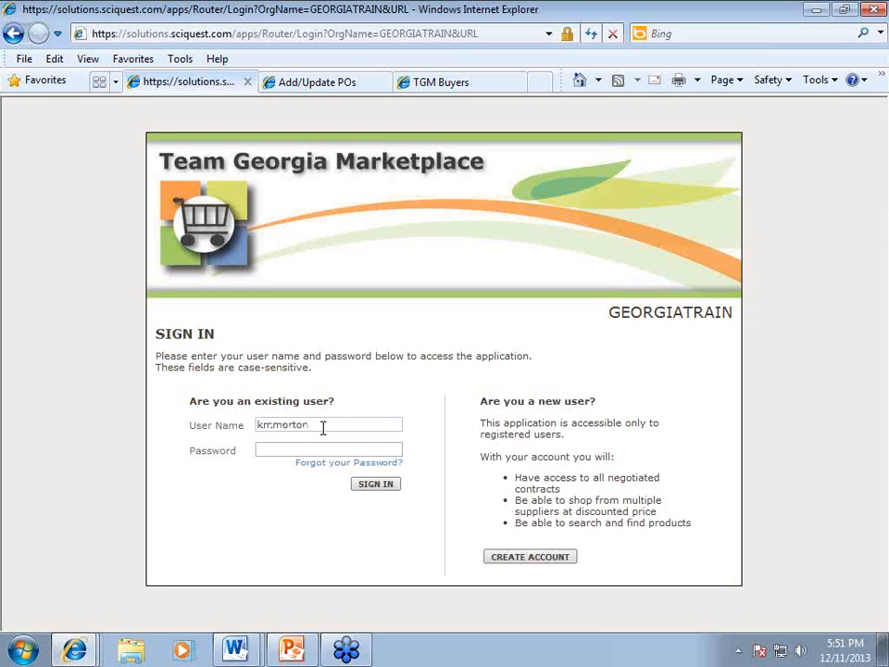
pyautogui.write('••••••••')
pyautogui.press('Return')
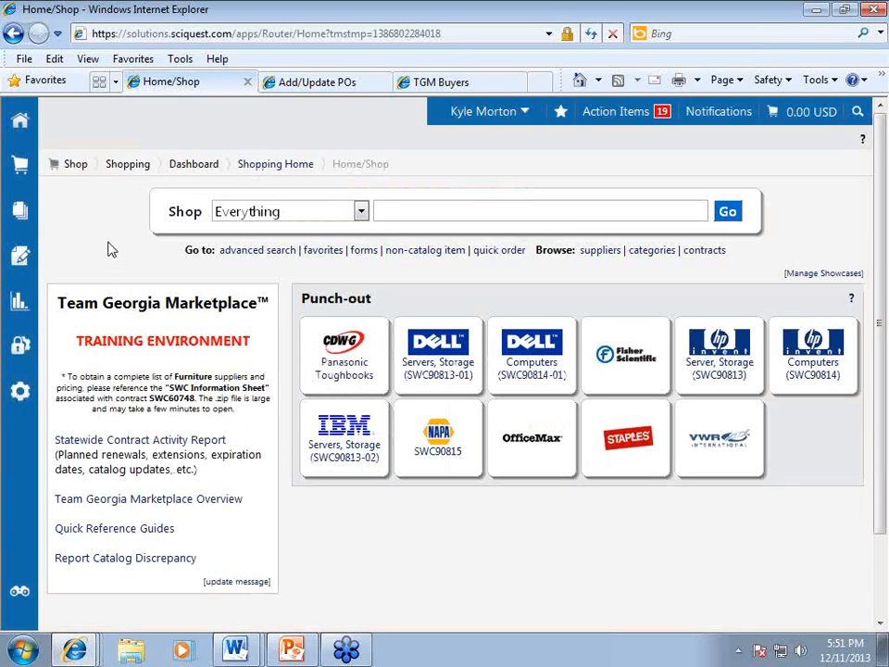
# Step: Run a Document Search set to All Documents, listing 17323 results
pyautogui.moveTo(22, 210)
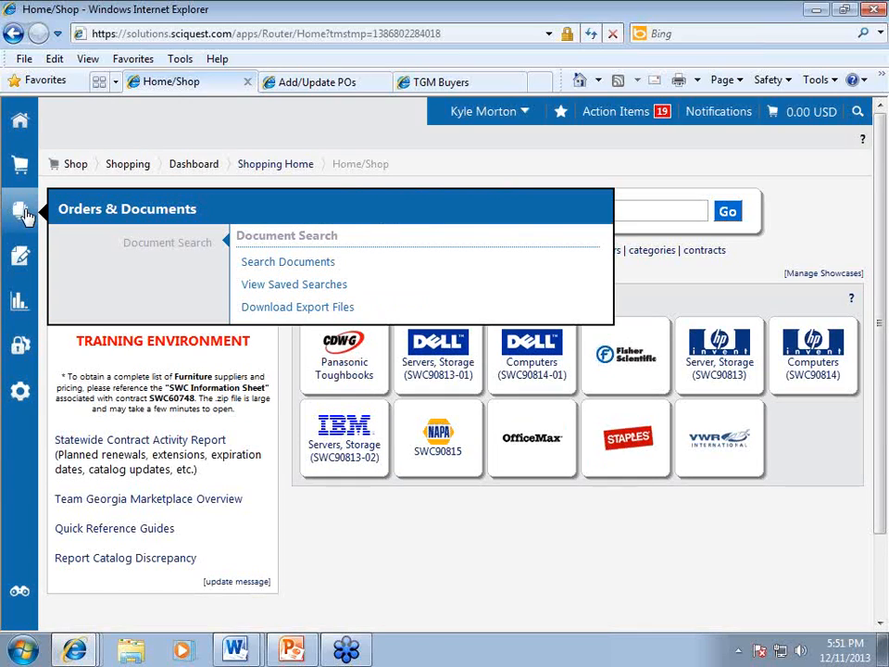
pyautogui.click(278, 265)
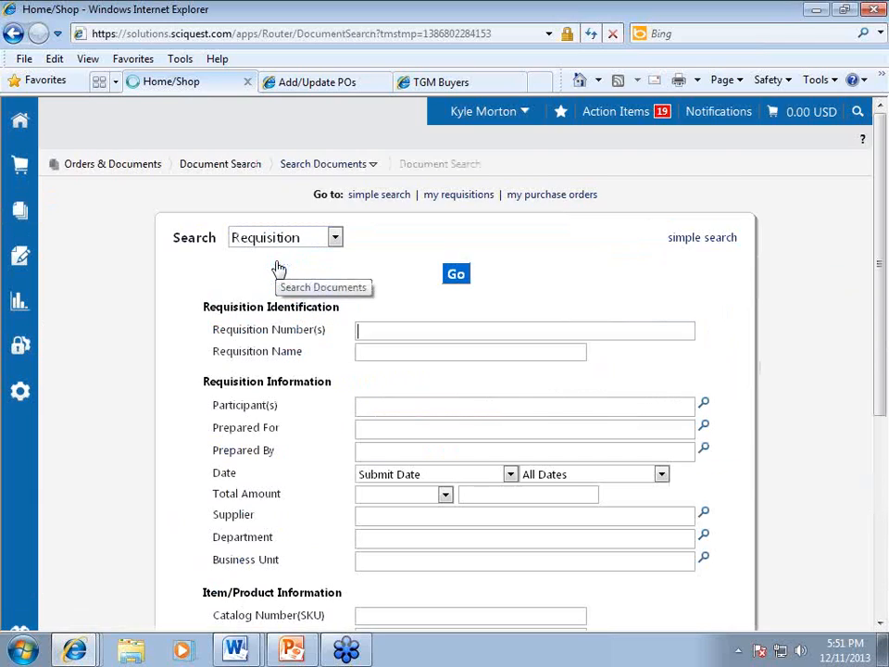
pyautogui.click(335, 239)
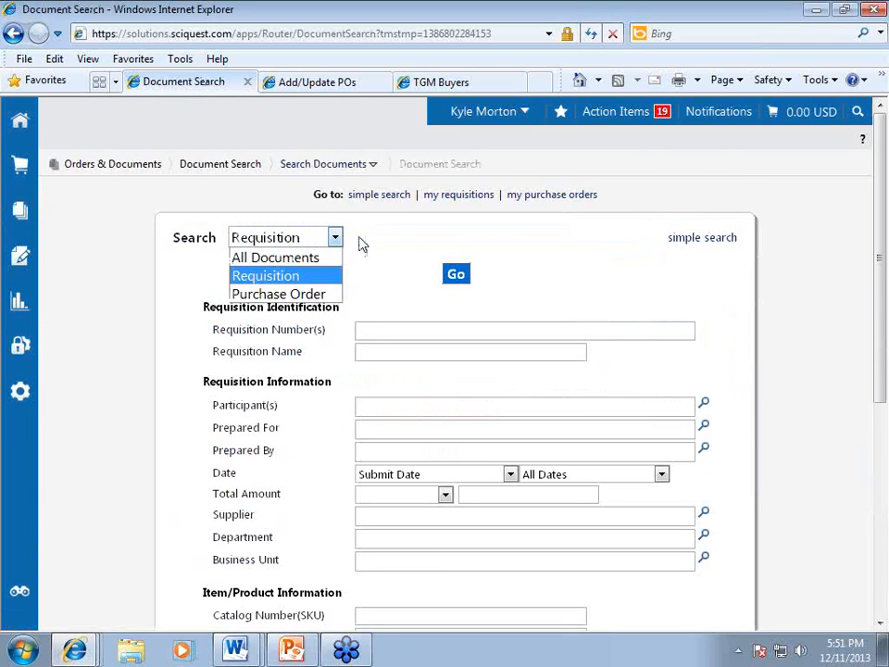
pyautogui.click(369, 244)
pyautogui.click(376, 277)
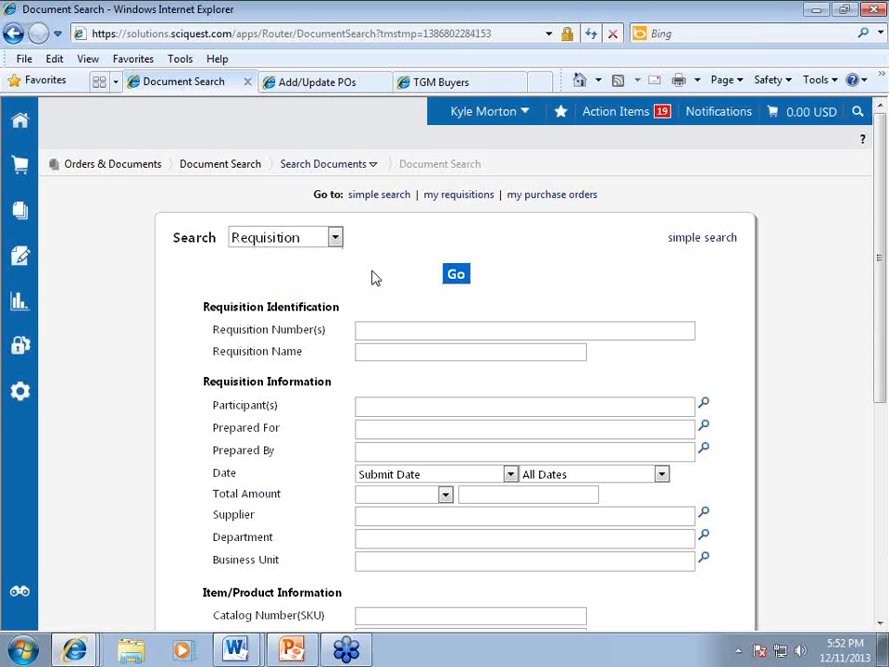
pyautogui.click(336, 237)
pyautogui.click(363, 277)
pyautogui.click(311, 244)
pyautogui.click(314, 259)
pyautogui.click(459, 278)
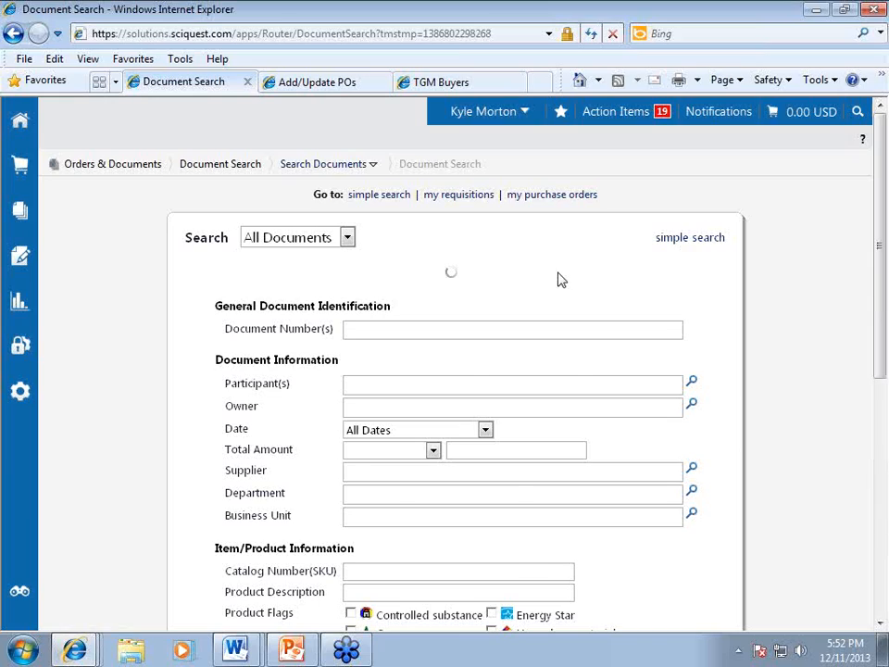
pyautogui.scroll(-4, 560, 280)
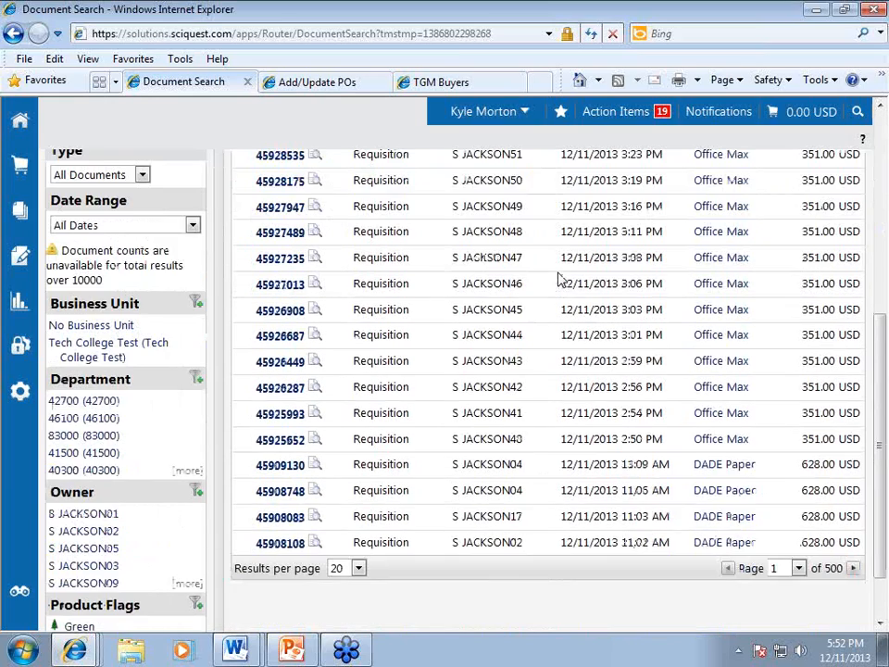
pyautogui.scroll(4, 240, 433)
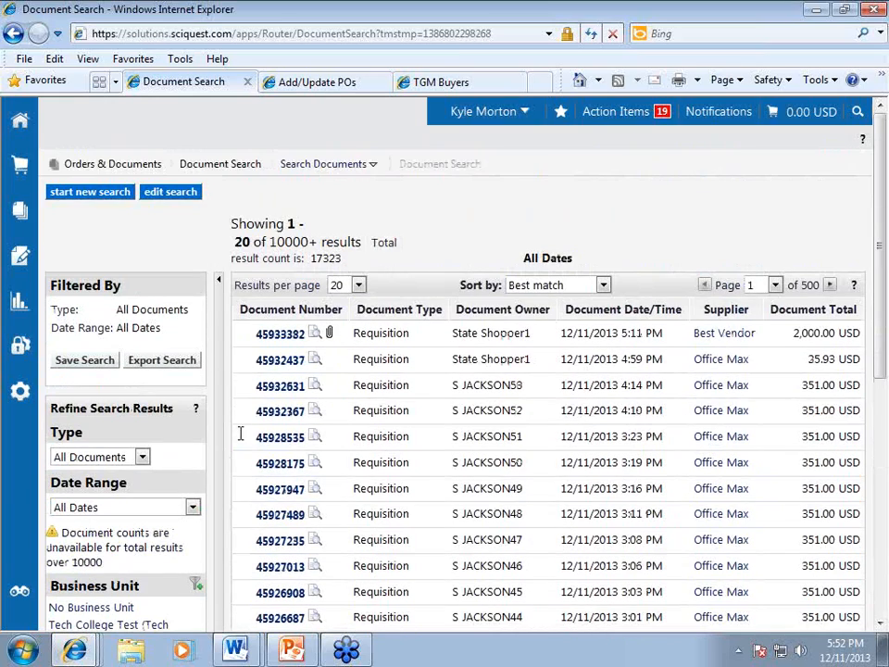
# Step: Open requisition 45932367 and review its Office Max Paper Mate gel pens line, 351.00 USD
pyautogui.click(284, 414)
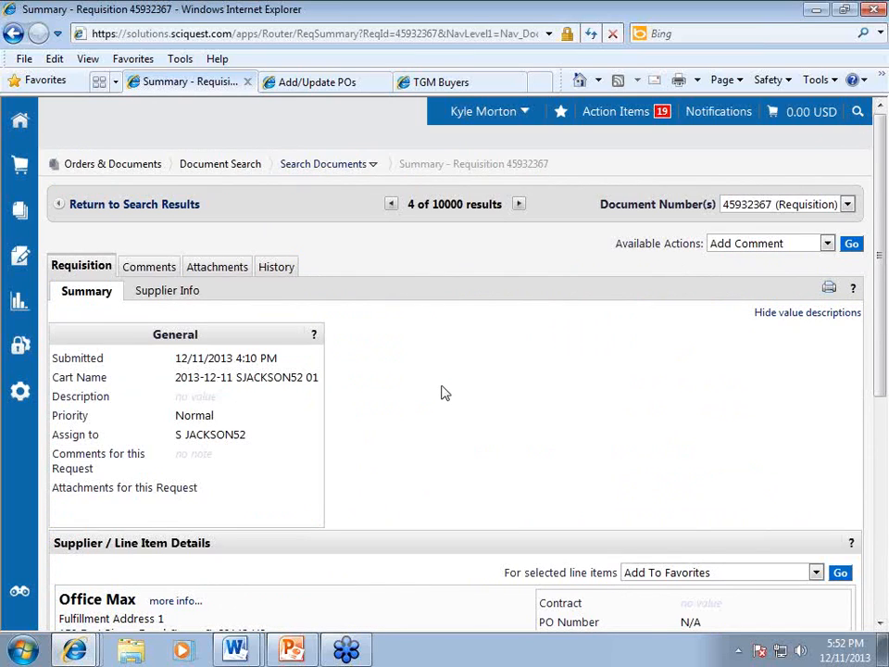
pyautogui.scroll(-3, 442, 394)
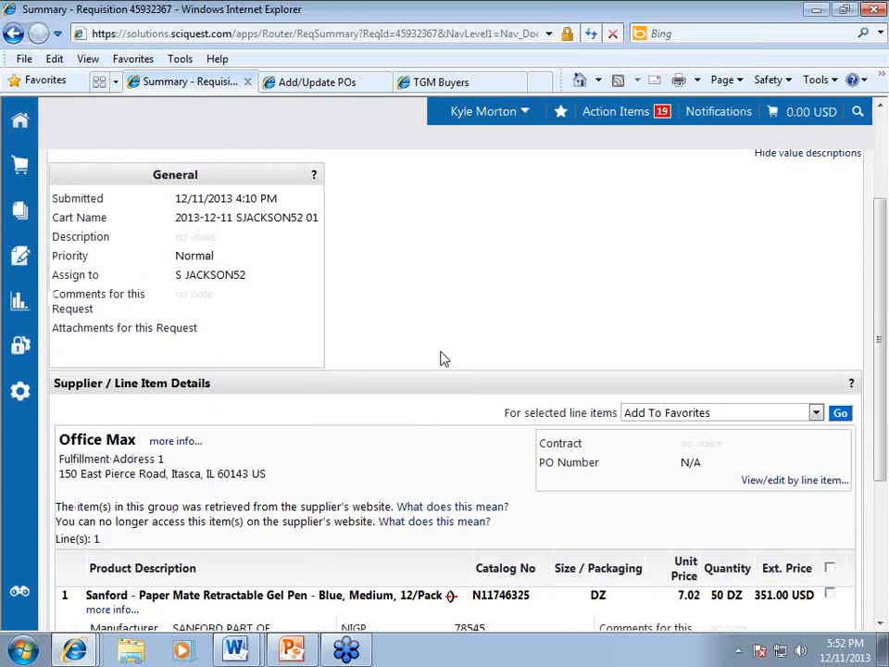
pyautogui.scroll(3, 407, 347)
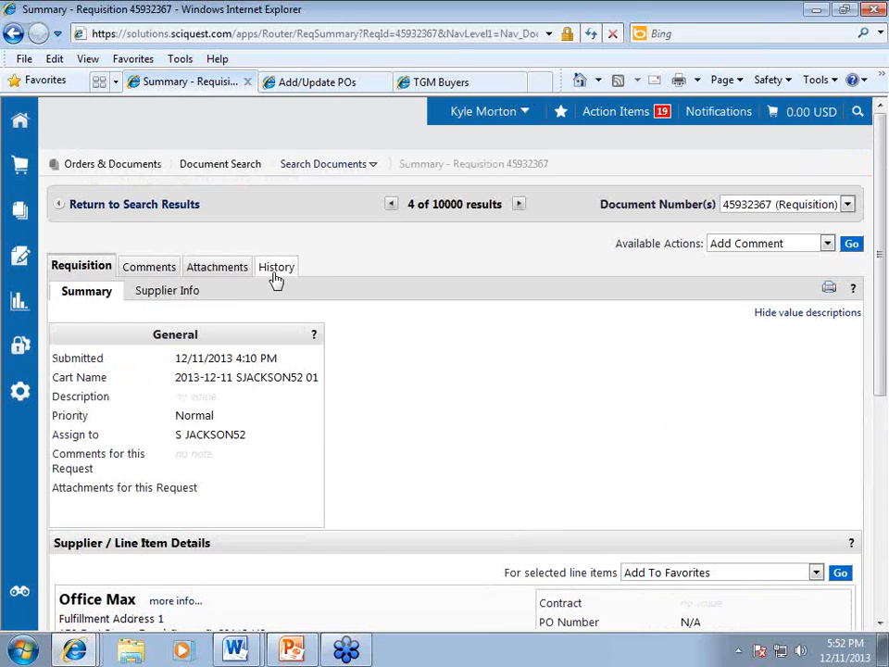
pyautogui.click(275, 268)
pyautogui.scroll(-4, 396, 367)
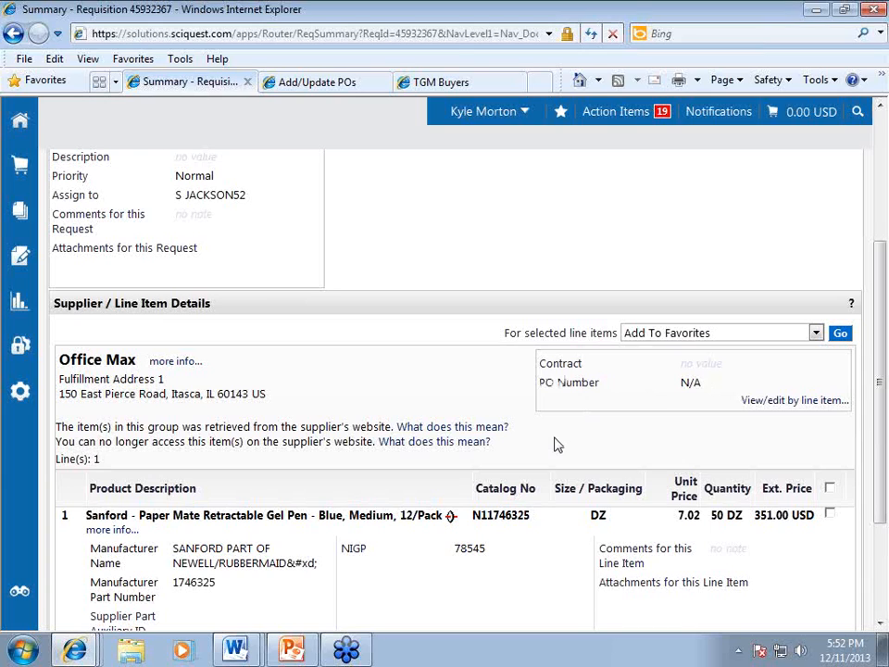
pyautogui.scroll(3, 452, 453)
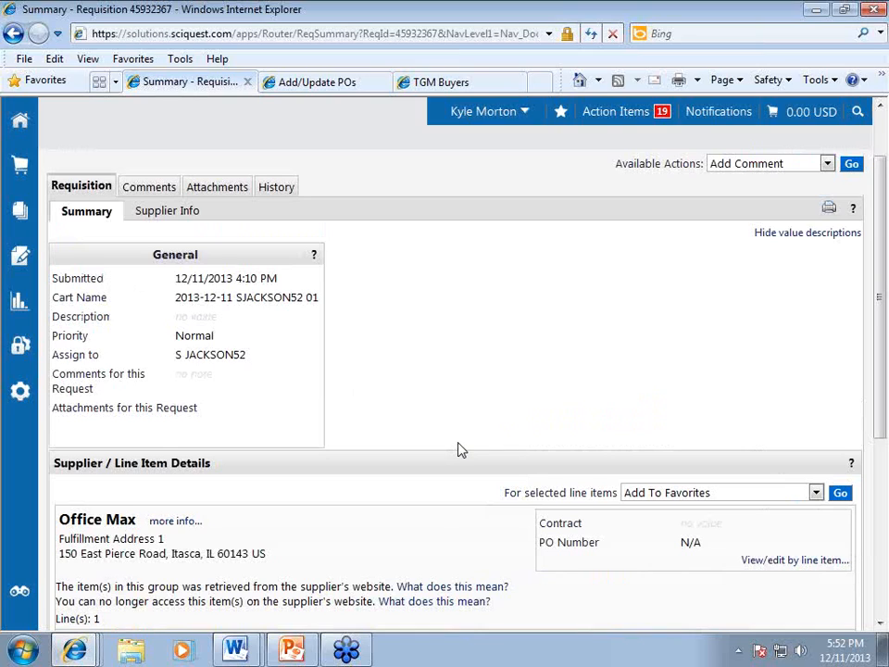
pyautogui.scroll(-2, 460, 450)
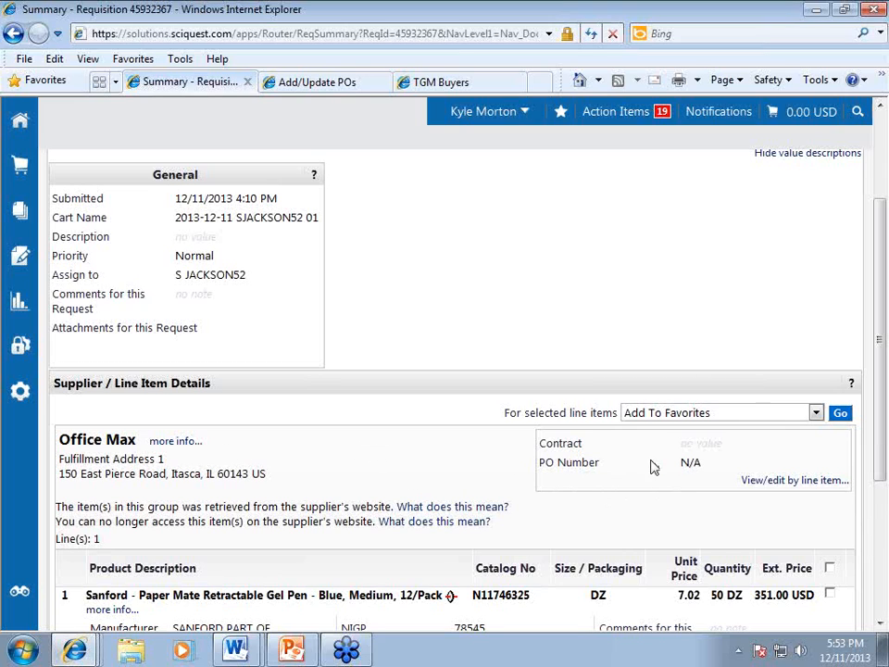
pyautogui.scroll(3, 520, 490)
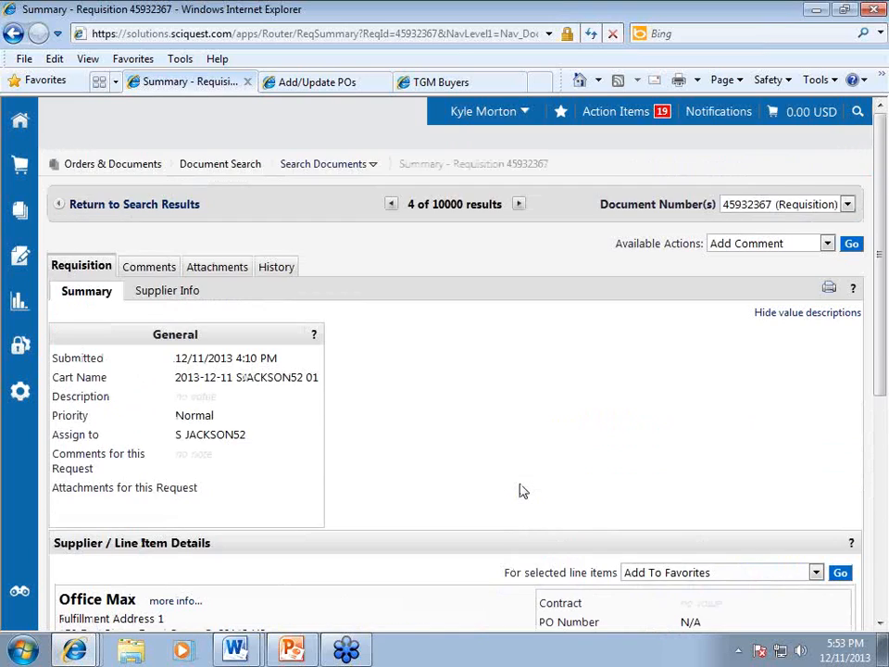
pyautogui.click(738, 209)
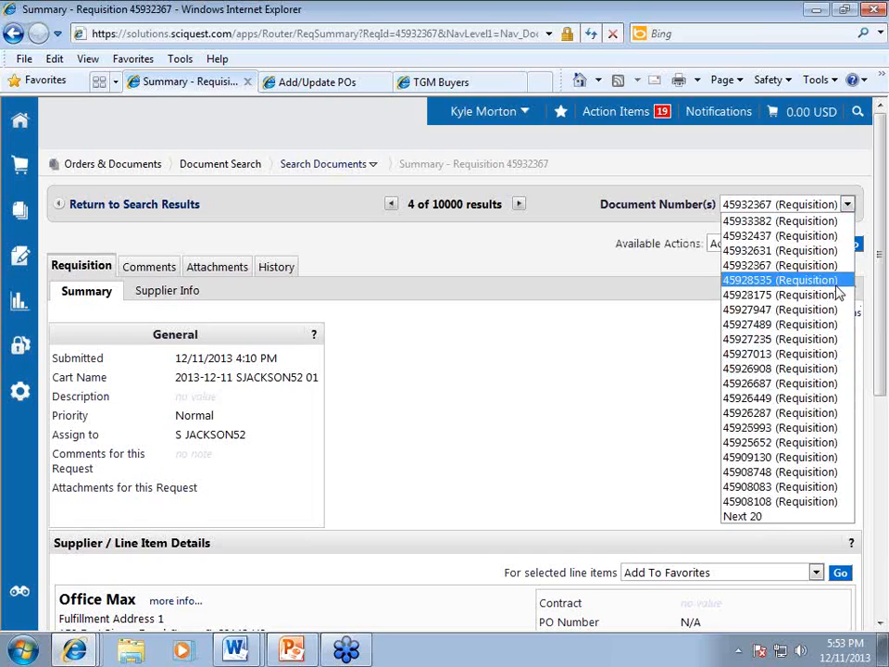
pyautogui.click(559, 373)
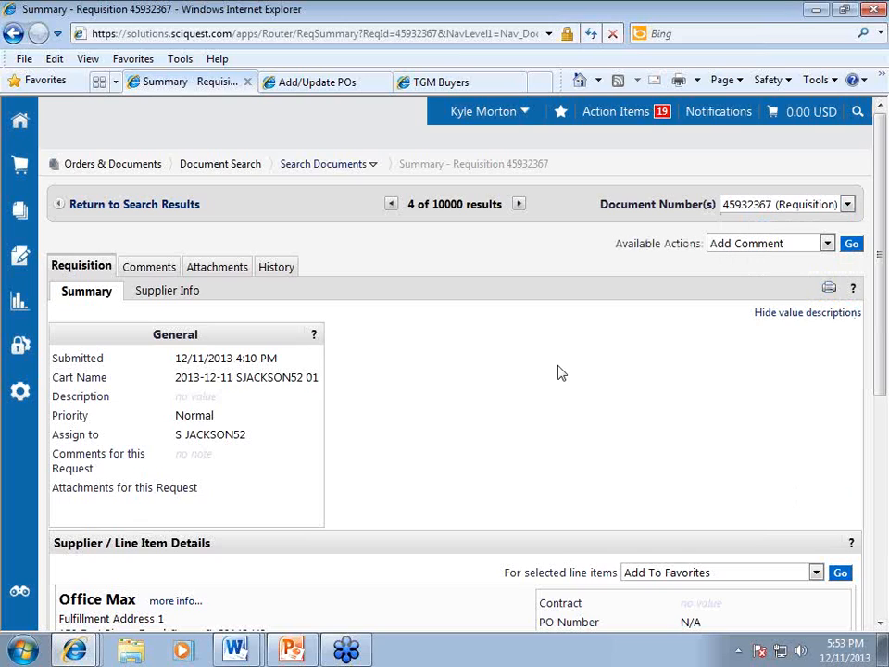
pyautogui.scroll(-1, 557, 370)
pyautogui.scroll(1, 558, 370)
pyautogui.click(876, 42)
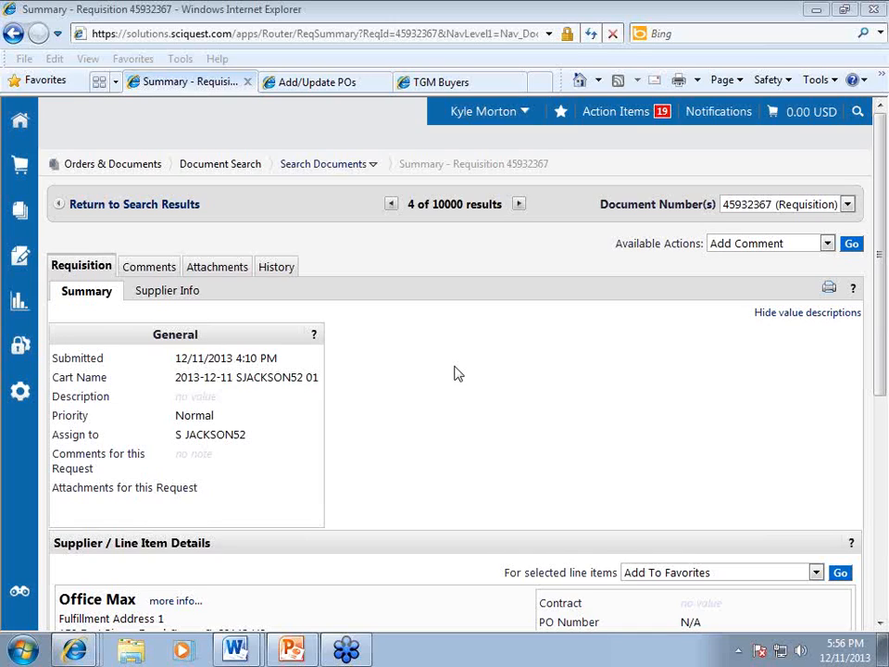
pyautogui.click(341, 86)
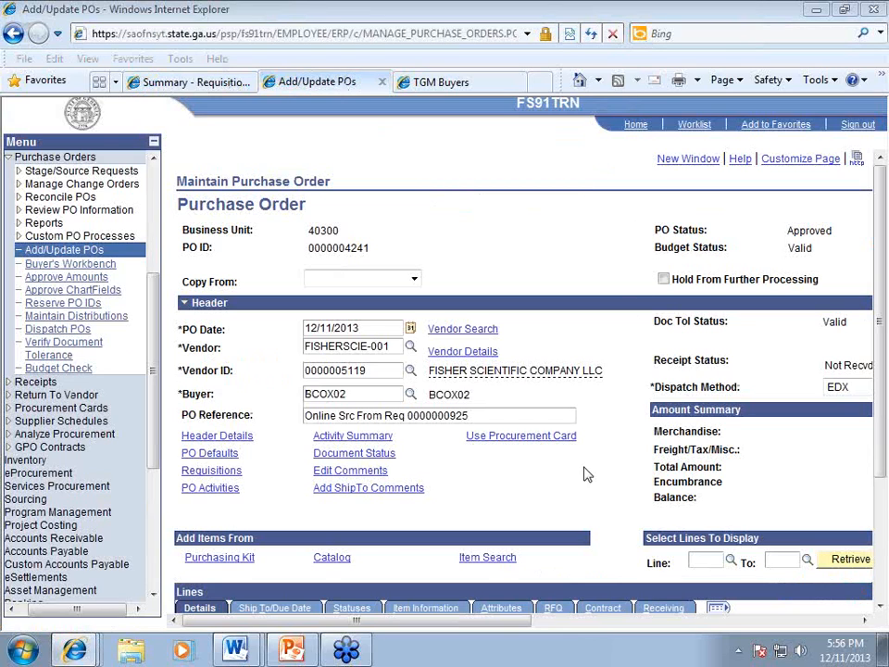
# Step: Switch to PowerPoint and present slide 7, Requisition Overview, as a full-screen slide show
pyautogui.moveTo(508, 622); pyautogui.dragTo(671, 392)
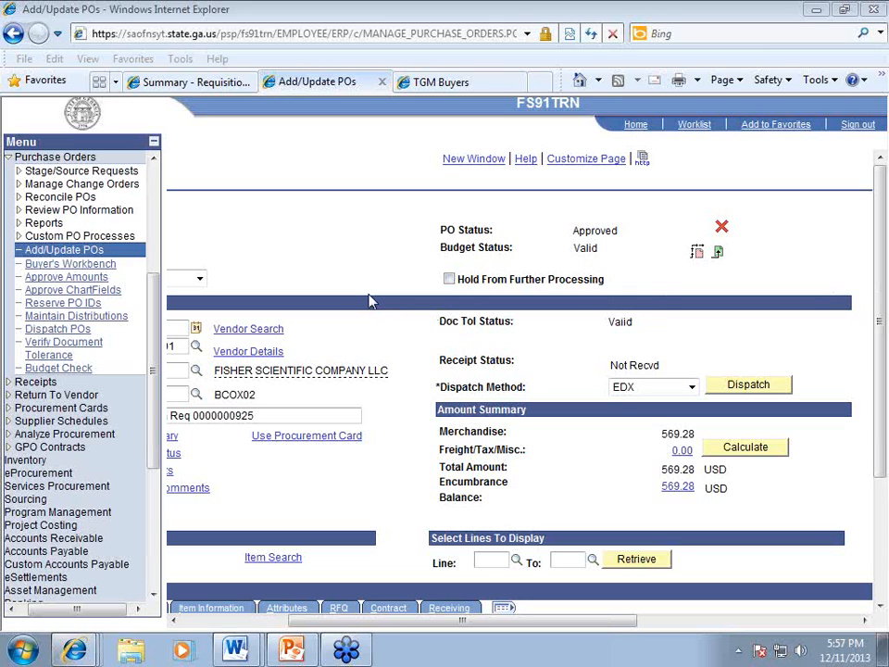
pyautogui.hotkey('alt', 'Tab')
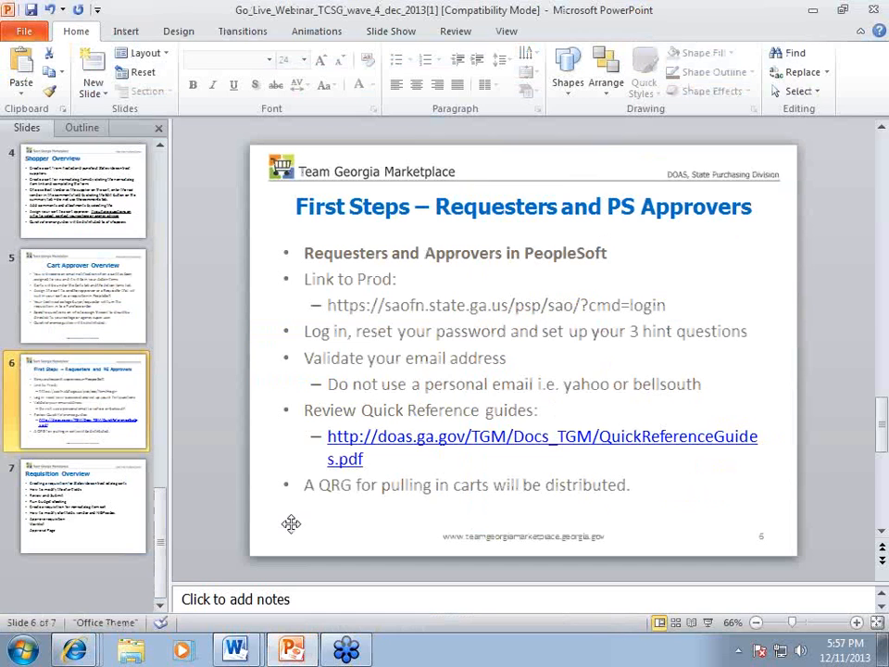
pyautogui.click(119, 505)
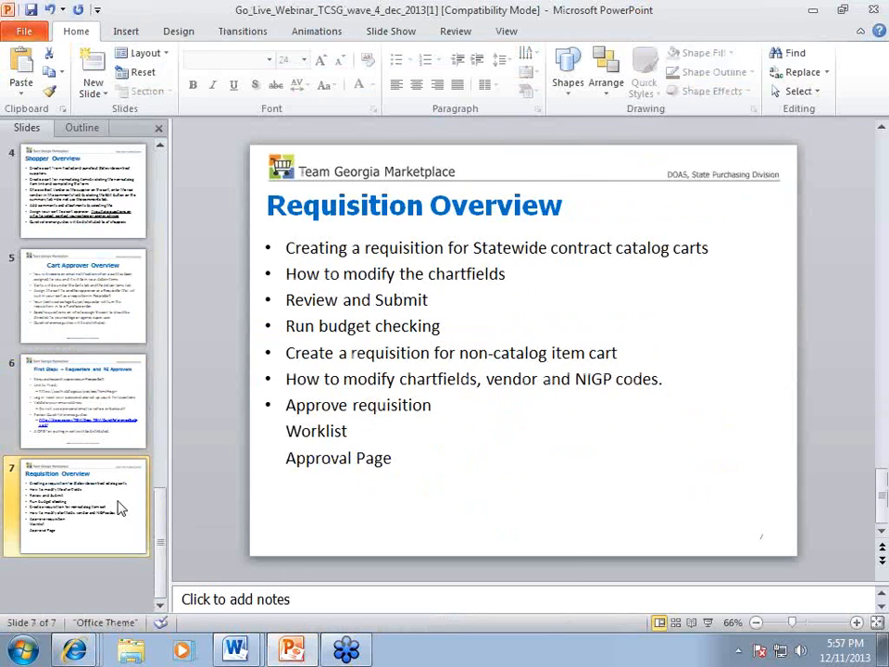
pyautogui.click(707, 622)
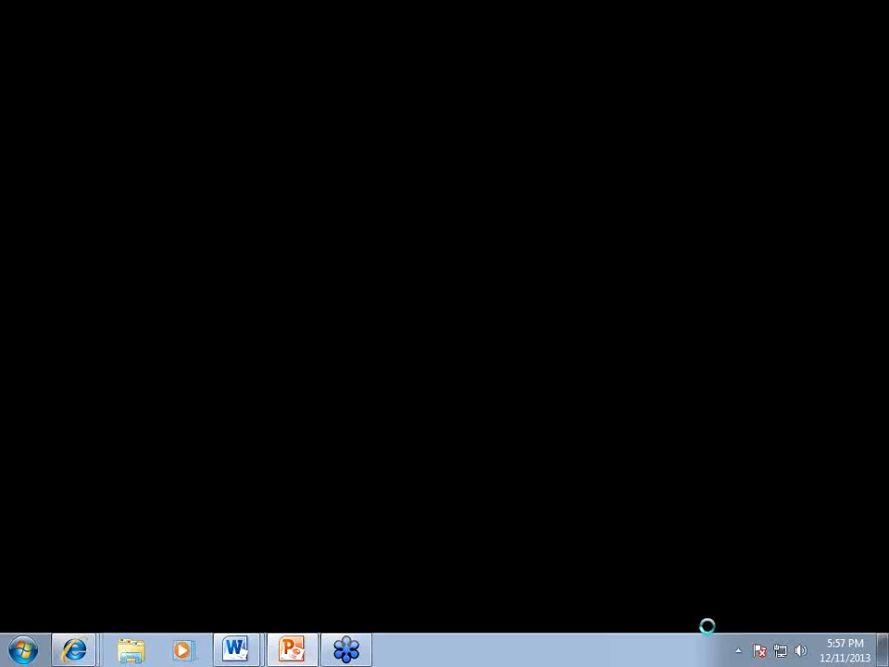